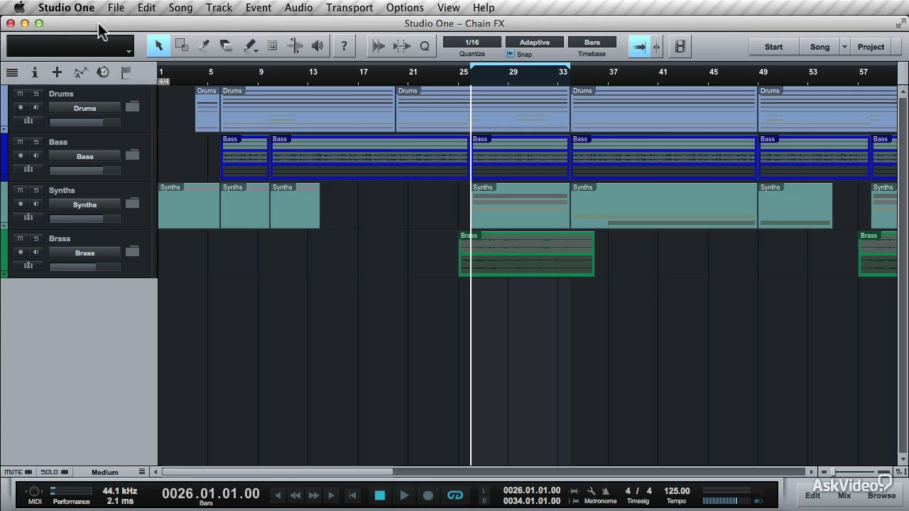
Expand the Synths folder, solo Square Wave, audition it, and return the playhead to bar 26
{"action": "left_click", "coordinate": [133, 205]}
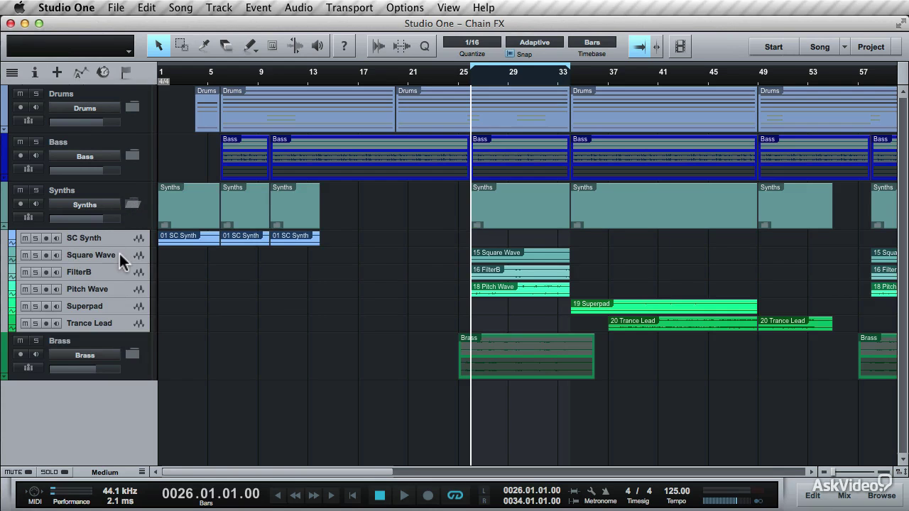
{"action": "left_click", "coordinate": [34, 255]}
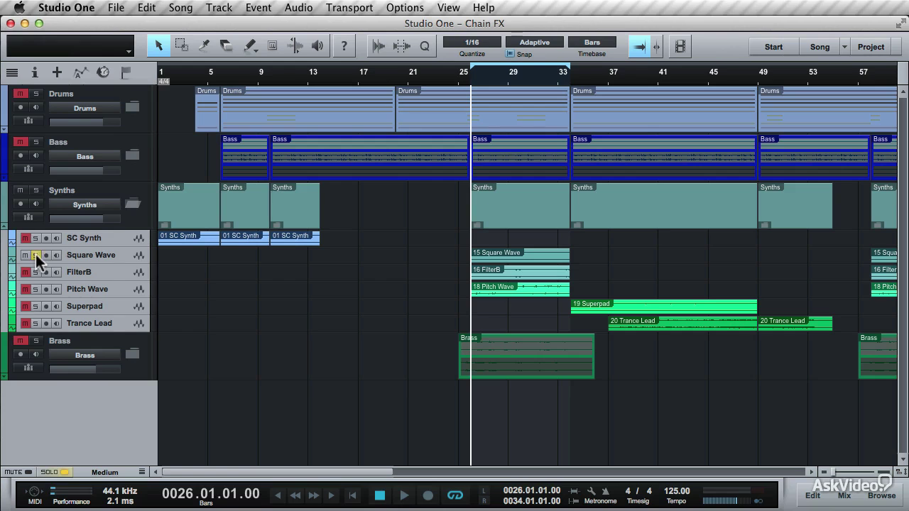
{"action": "key", "text": "space"}
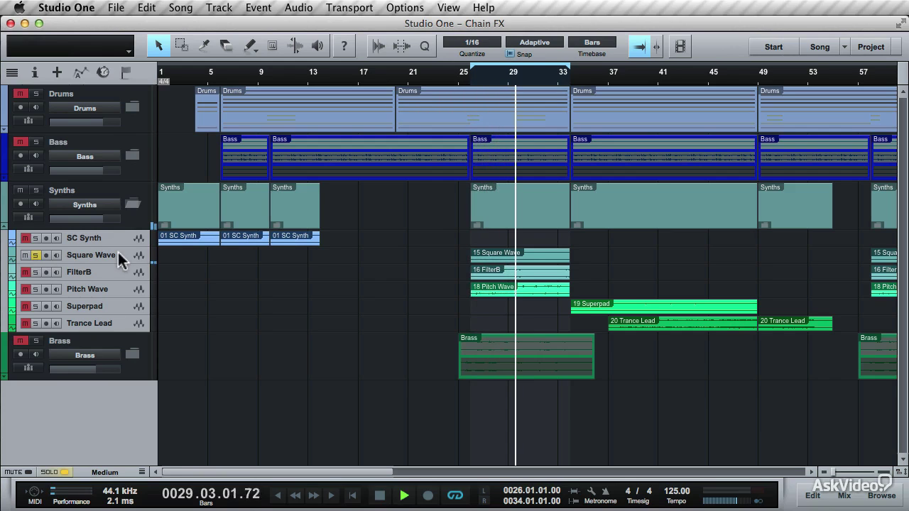
{"action": "key", "text": "space"}
{"action": "key", "text": "Return"}
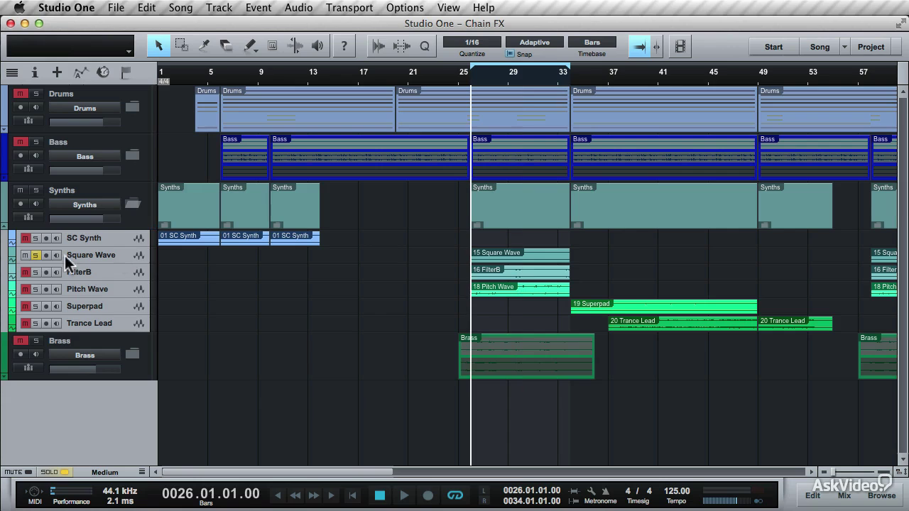
Show Square Wave's Inspector and load the Instruments › Sweetened Lead FX chain preset
{"action": "left_click", "coordinate": [37, 73]}
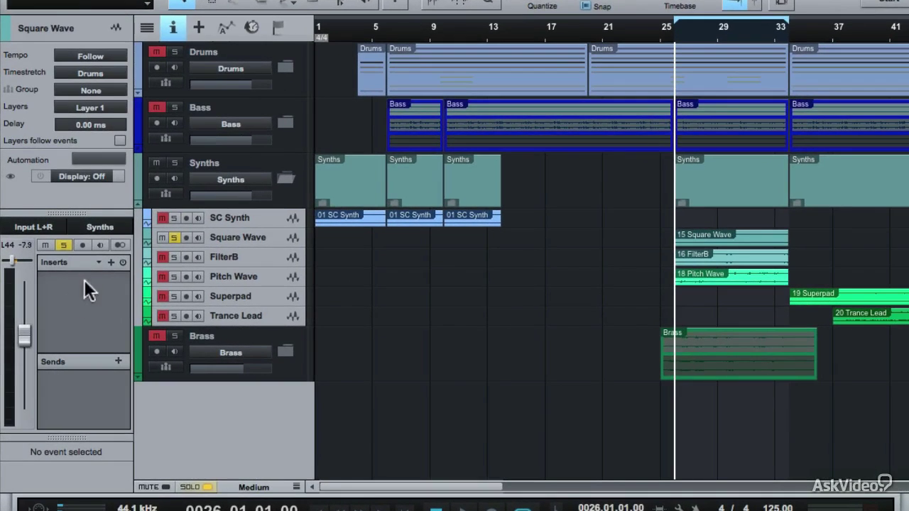
{"action": "left_click", "coordinate": [97, 262]}
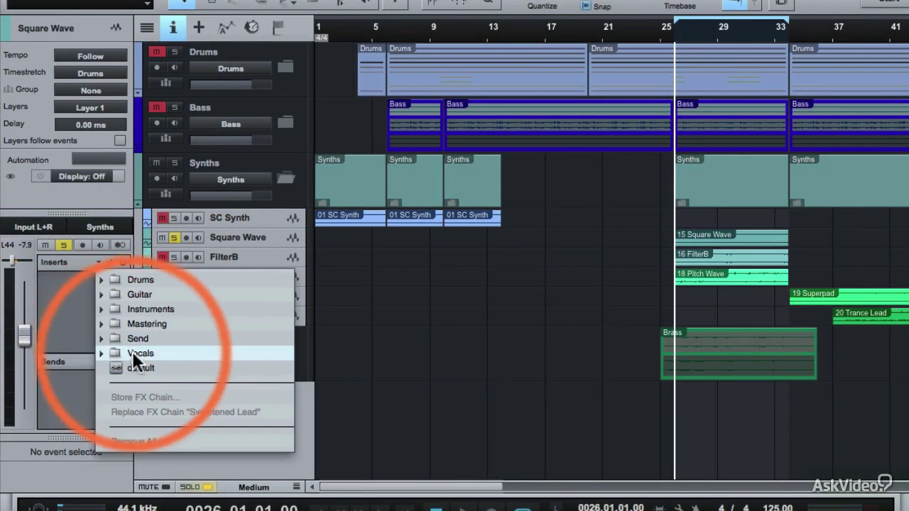
{"action": "left_click", "coordinate": [70, 280]}
{"action": "left_click", "coordinate": [97, 261]}
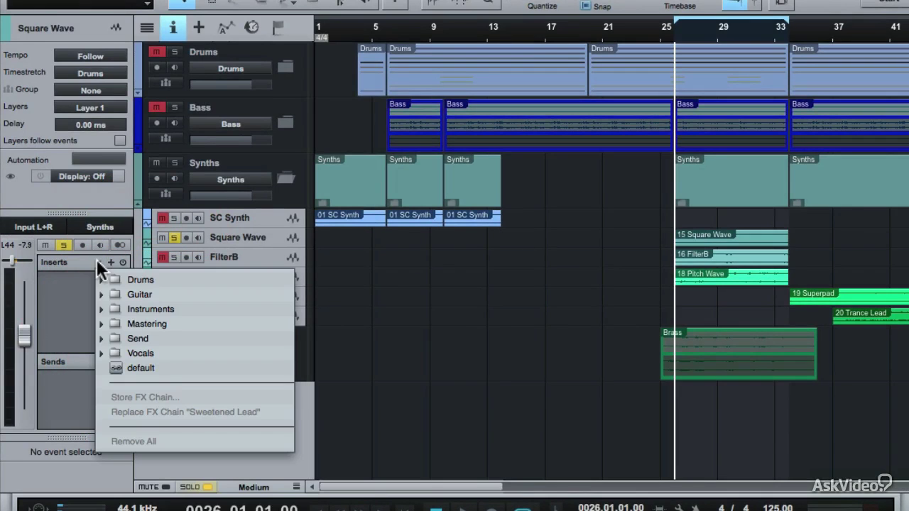
{"action": "left_click", "coordinate": [101, 308]}
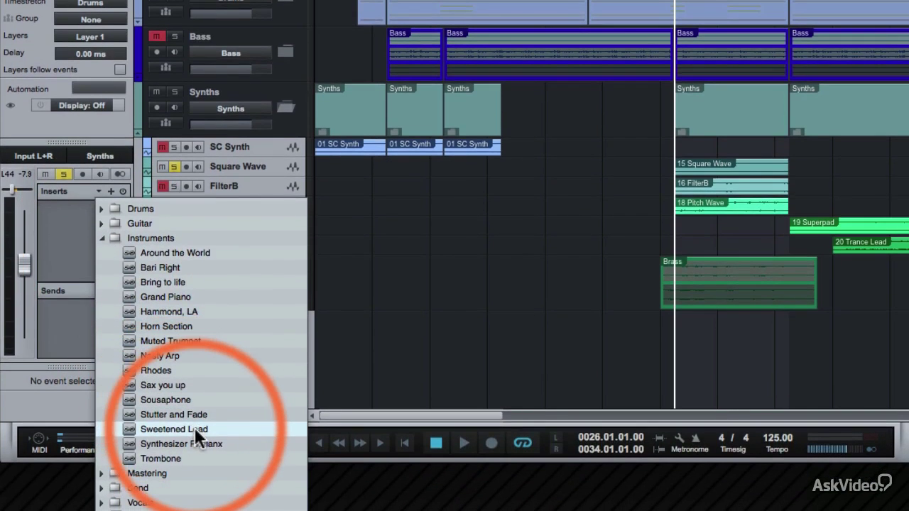
{"action": "left_click", "coordinate": [194, 428]}
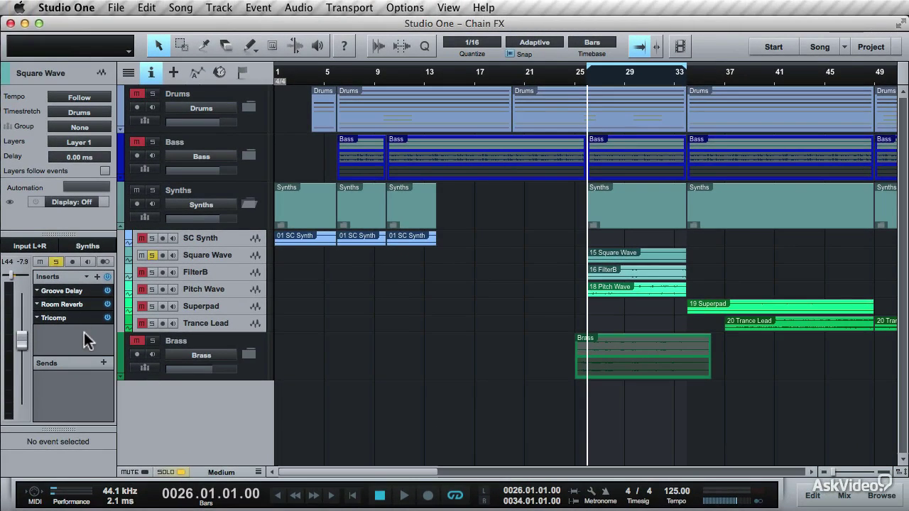
Play Square Wave and switch its whole insert chain off, on, then off to compare
{"action": "key", "text": "space"}
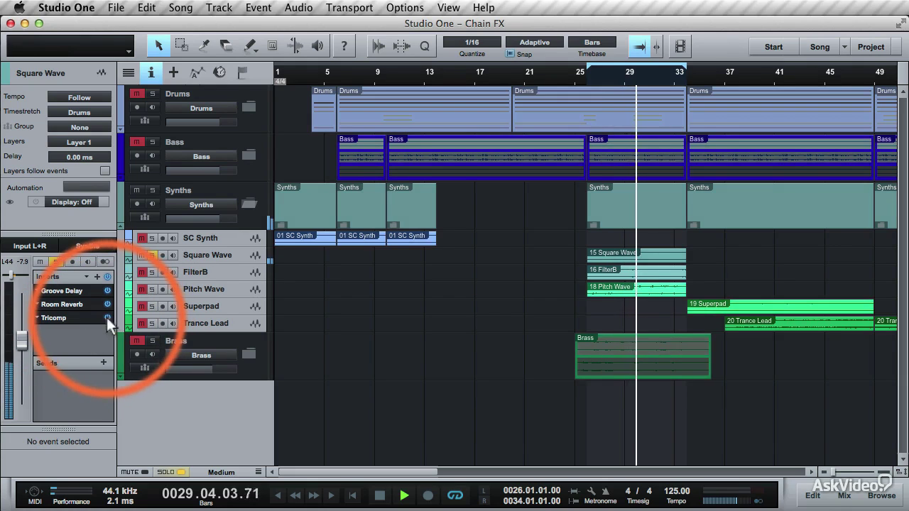
{"action": "left_click", "coordinate": [108, 292]}
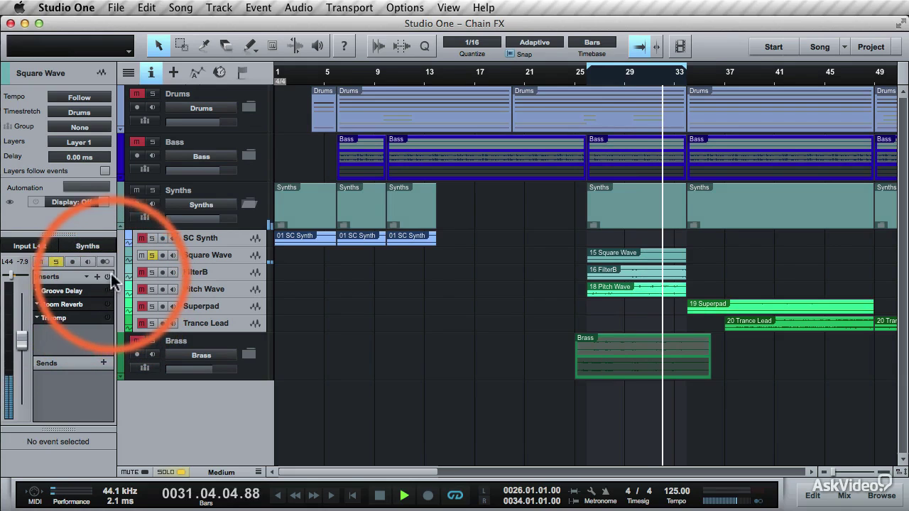
{"action": "left_click", "coordinate": [108, 276]}
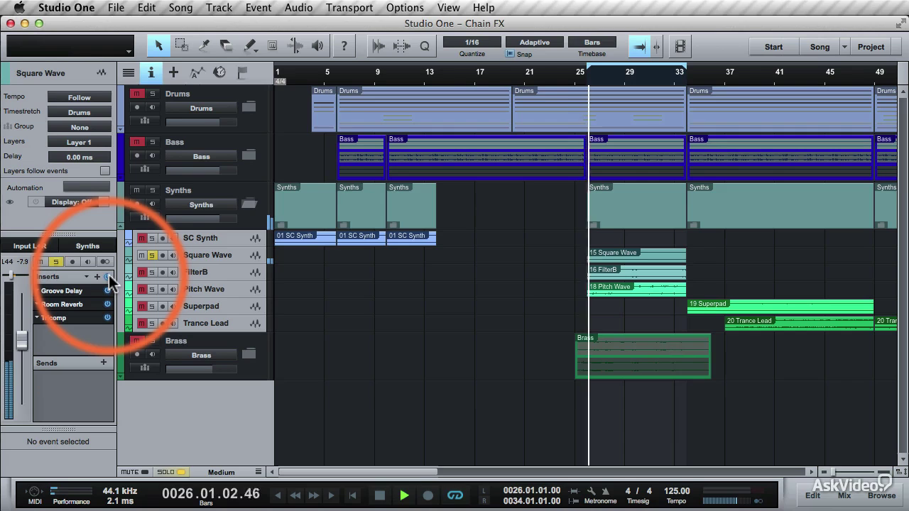
{"action": "left_click", "coordinate": [108, 276]}
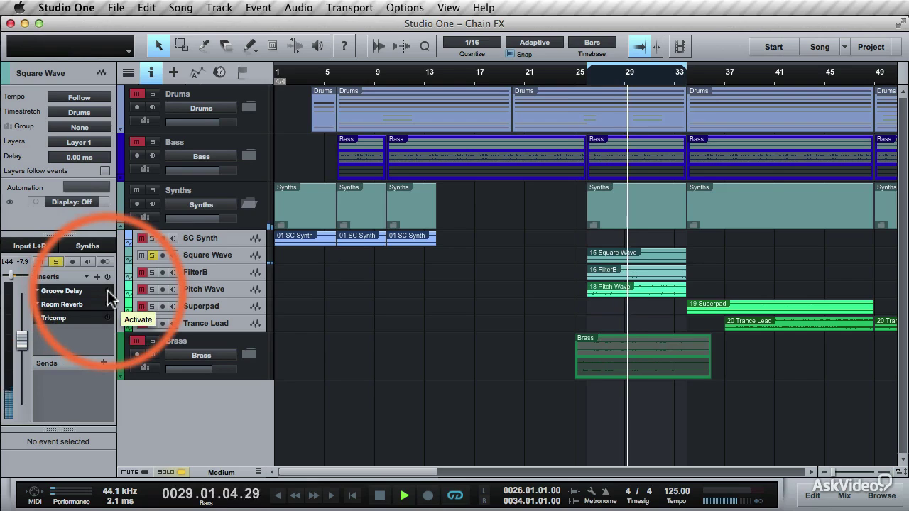
Re-enable Groove Delay, Room Reverb and Tricomp one at a time during playback
{"action": "left_click", "coordinate": [108, 290]}
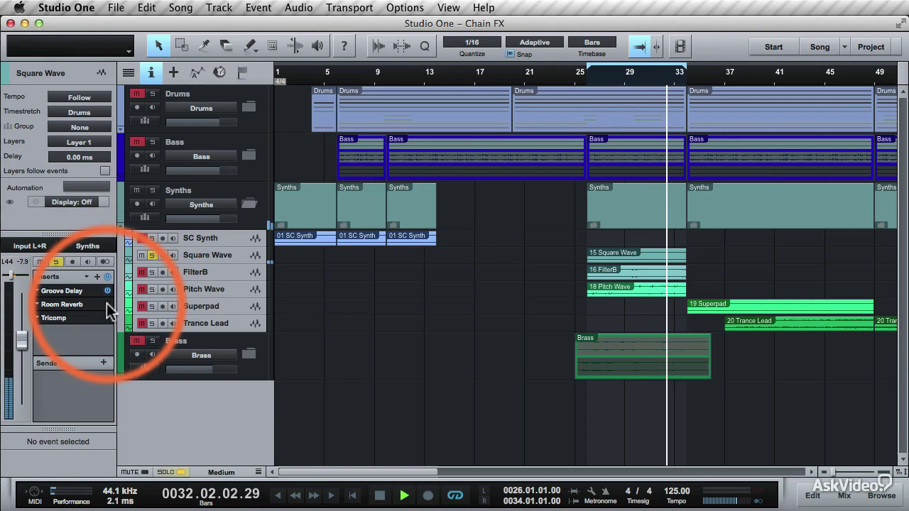
{"action": "left_click", "coordinate": [107, 303]}
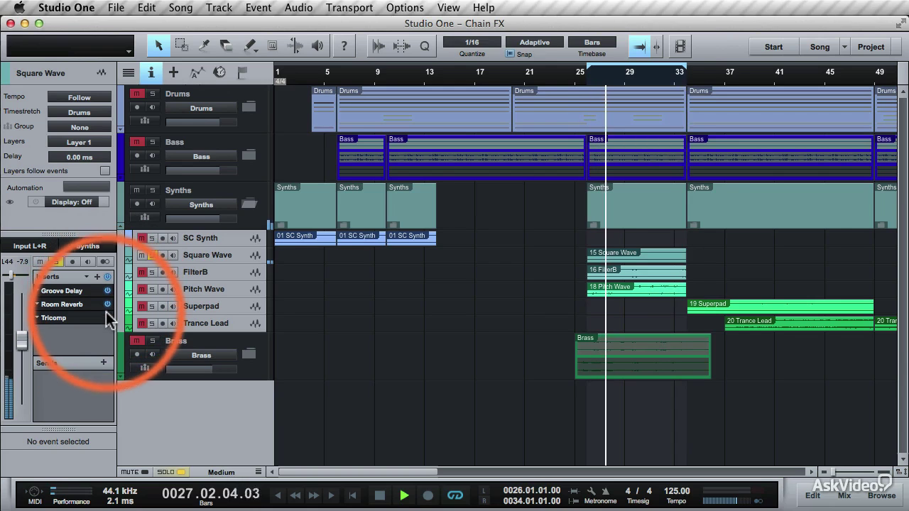
{"action": "left_click", "coordinate": [106, 317]}
{"action": "left_click", "coordinate": [91, 319]}
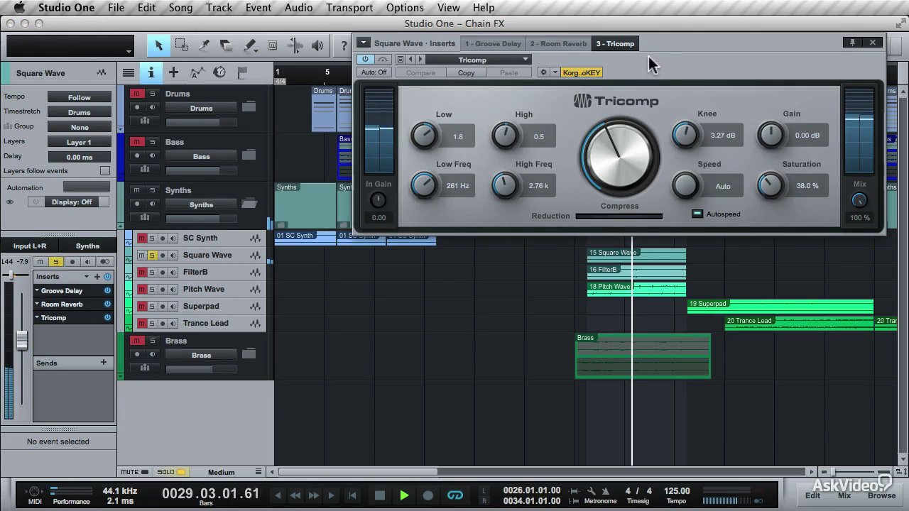
{"action": "left_click_drag", "start_coordinate": [649, 45], "coordinate": [568, 127]}
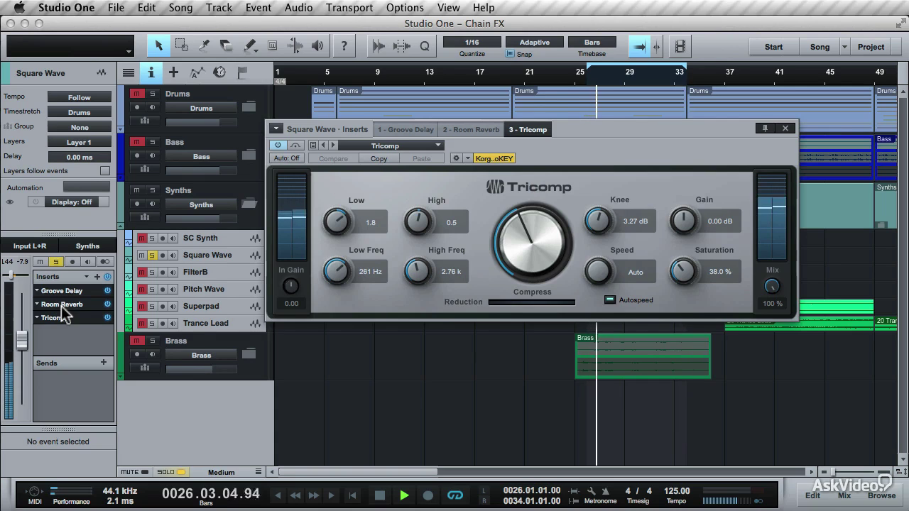
{"action": "left_click", "coordinate": [277, 146]}
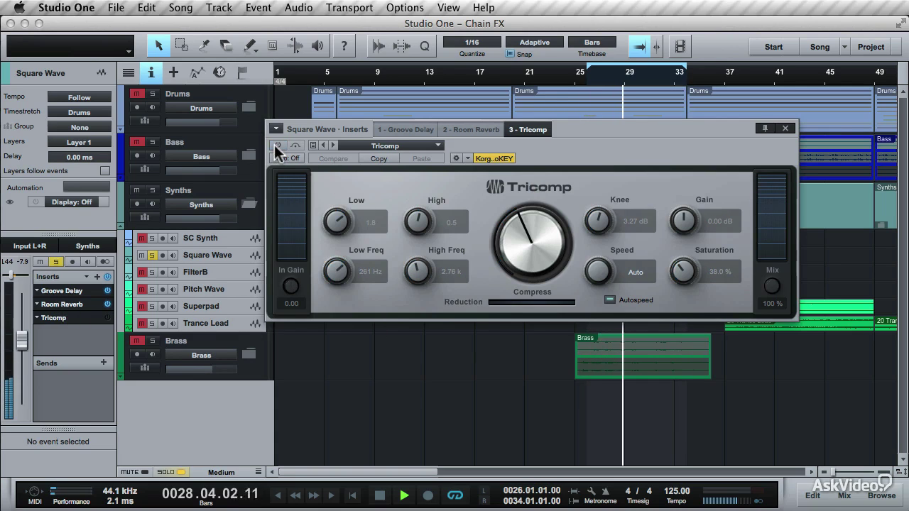
{"action": "left_click", "coordinate": [277, 147]}
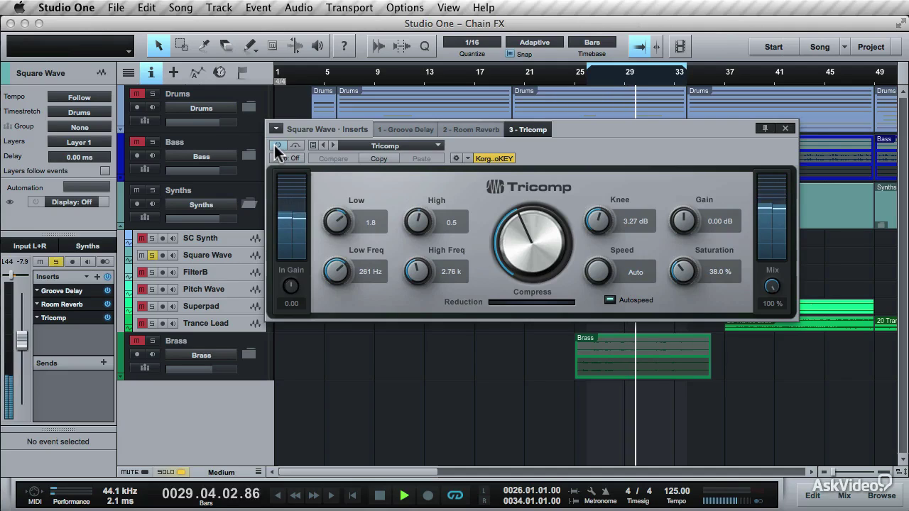
{"action": "left_click", "coordinate": [786, 129]}
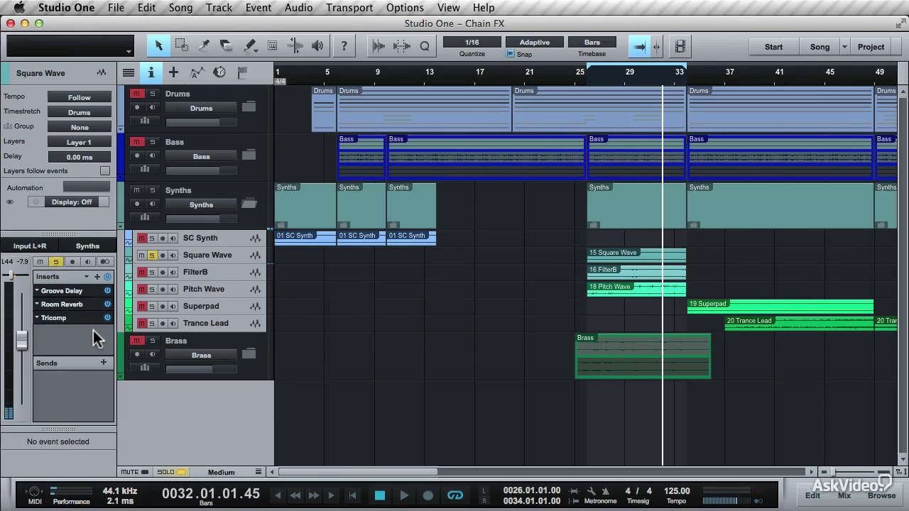
Use Remove All to delete Groove Delay, Room Reverb and Tricomp from Square Wave
{"action": "left_click", "coordinate": [88, 276]}
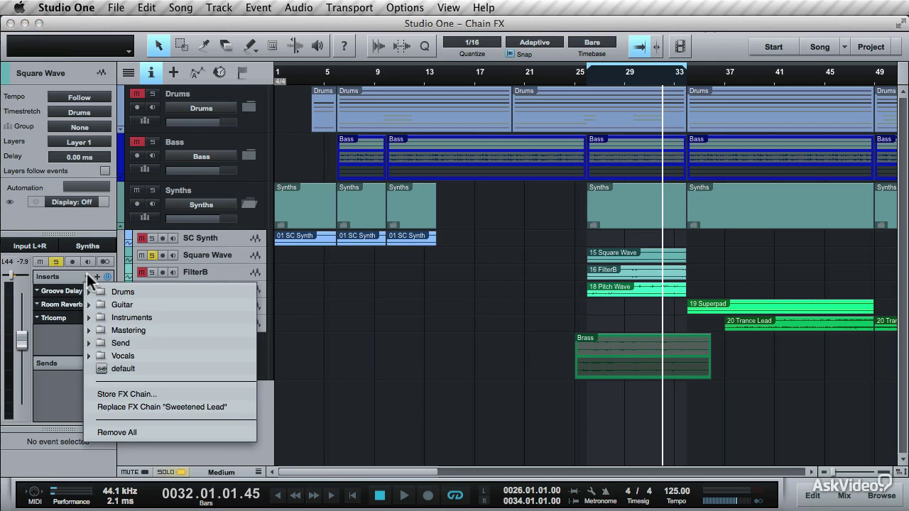
{"action": "left_click", "coordinate": [58, 347]}
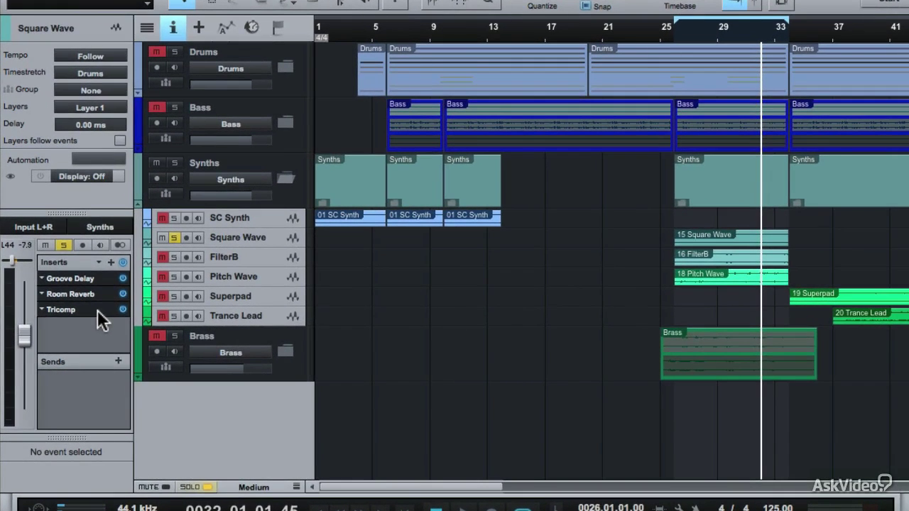
{"action": "right_click", "coordinate": [96, 312]}
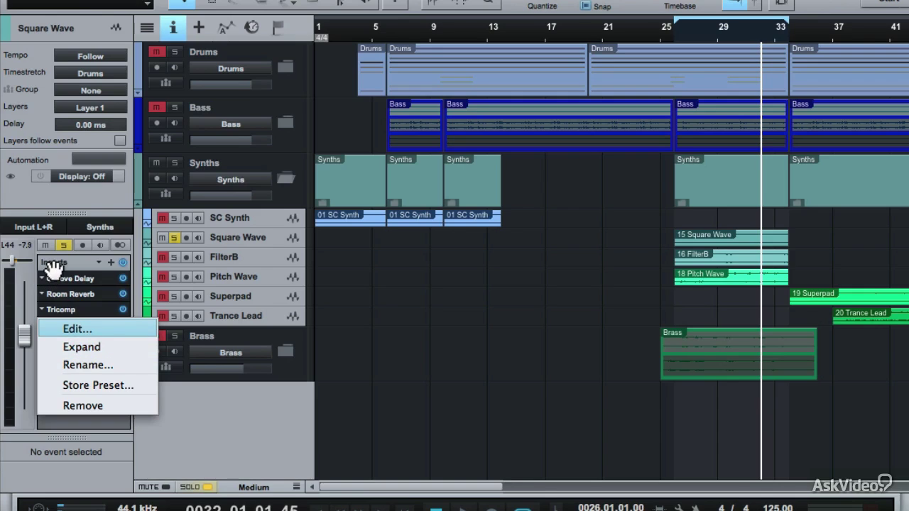
{"action": "left_click", "coordinate": [75, 263]}
{"action": "left_click", "coordinate": [99, 261]}
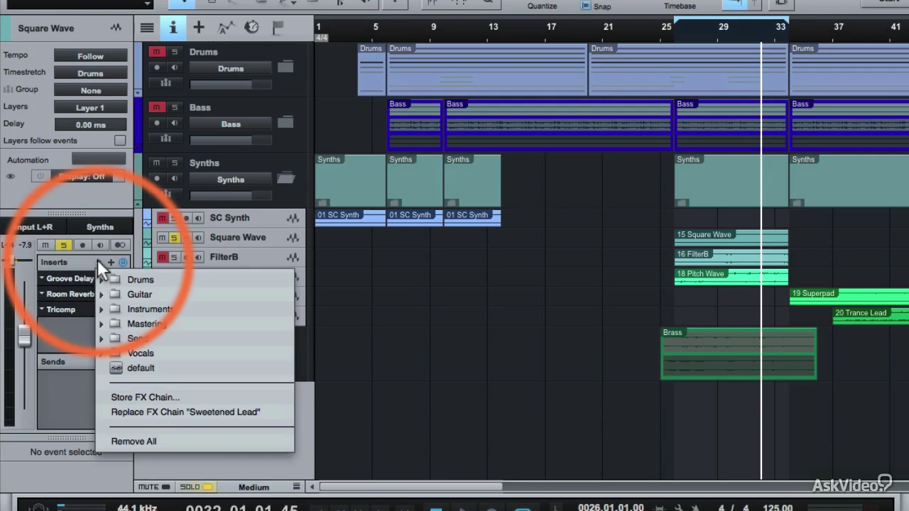
{"action": "left_click", "coordinate": [153, 441]}
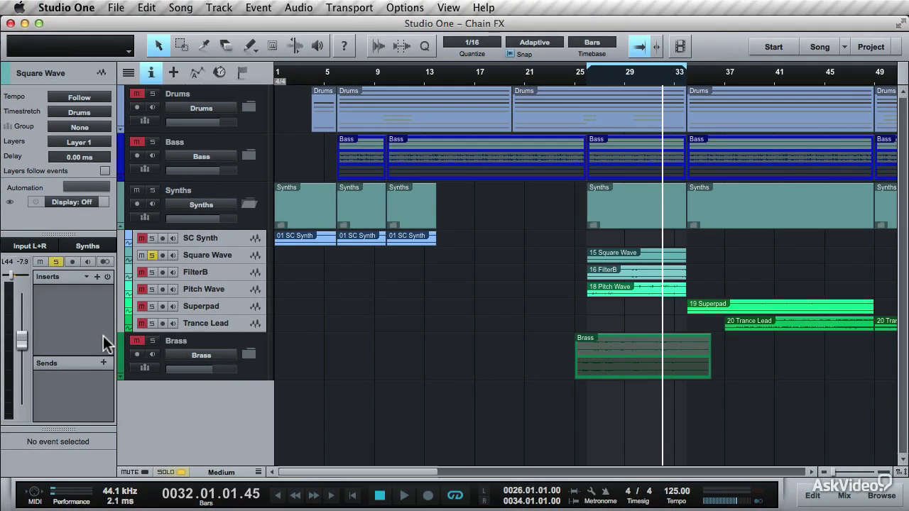
Drag Pro EQ from the Effects browser onto Square Wave's inserts
{"action": "left_click", "coordinate": [867, 496]}
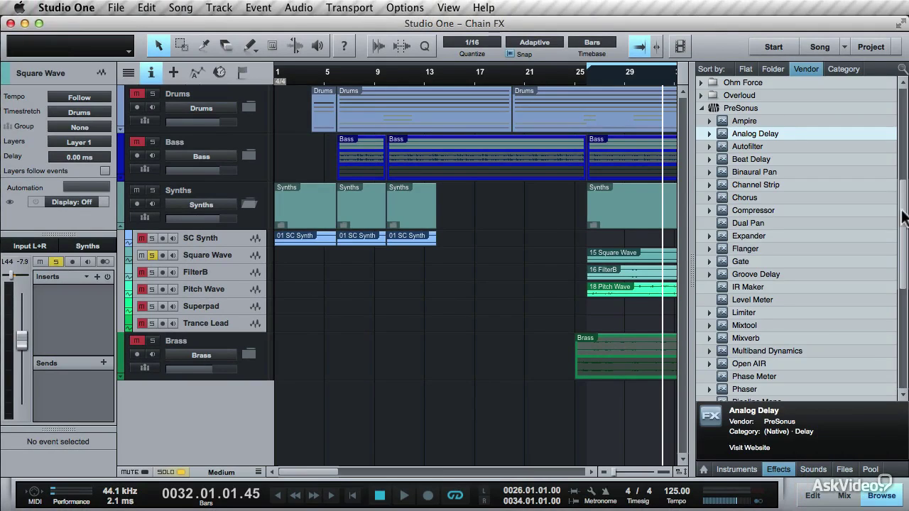
{"action": "left_click_drag", "start_coordinate": [902, 241], "coordinate": [902, 274]}
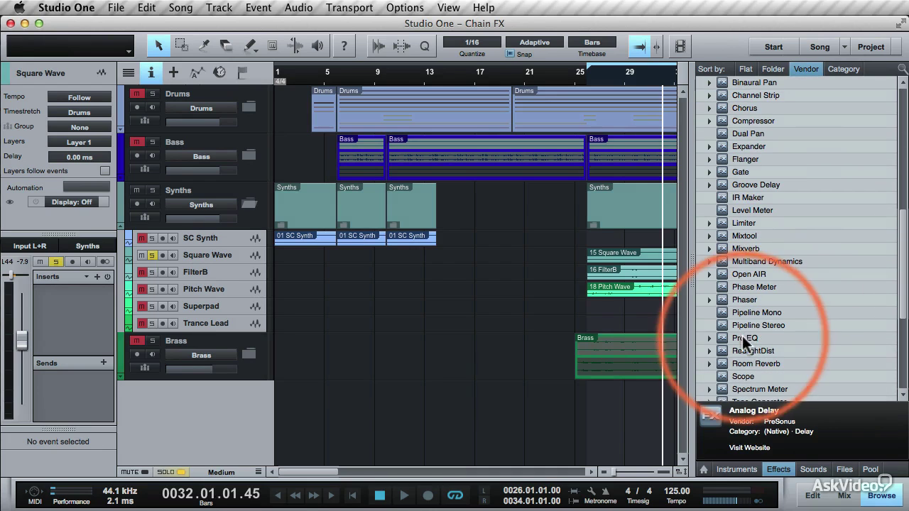
{"action": "left_click_drag", "start_coordinate": [742, 337], "coordinate": [73, 303]}
Keep Pro EQ's default preset, reposition its window, and start playback to show the spectrum
{"action": "left_click_drag", "start_coordinate": [475, 127], "coordinate": [344, 68]}
{"action": "left_click", "coordinate": [304, 86]}
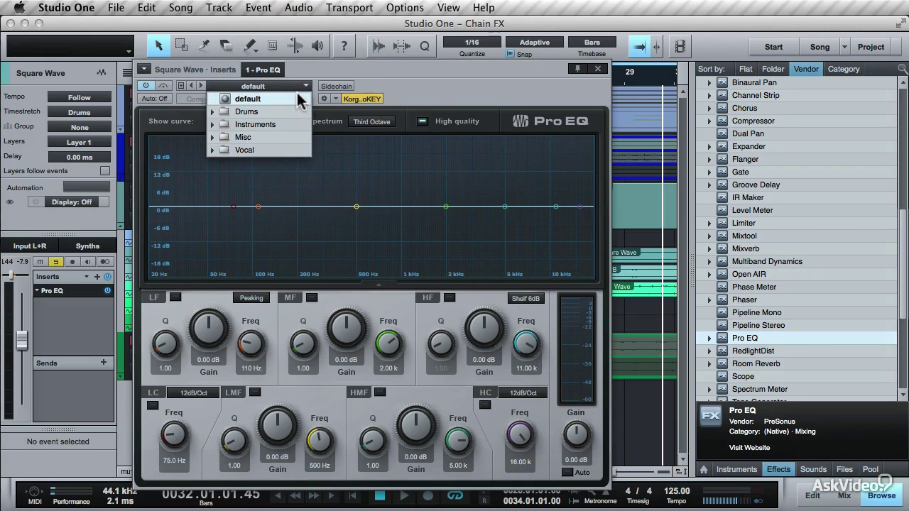
{"action": "left_click", "coordinate": [437, 73]}
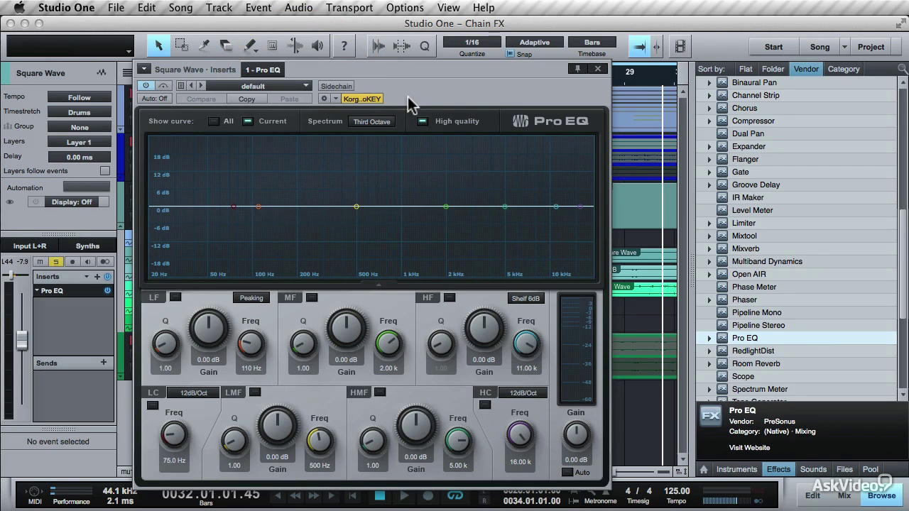
{"action": "left_click_drag", "start_coordinate": [380, 70], "coordinate": [403, 143]}
{"action": "key", "text": "space"}
{"action": "left_click_drag", "start_coordinate": [541, 145], "coordinate": [537, 94]}
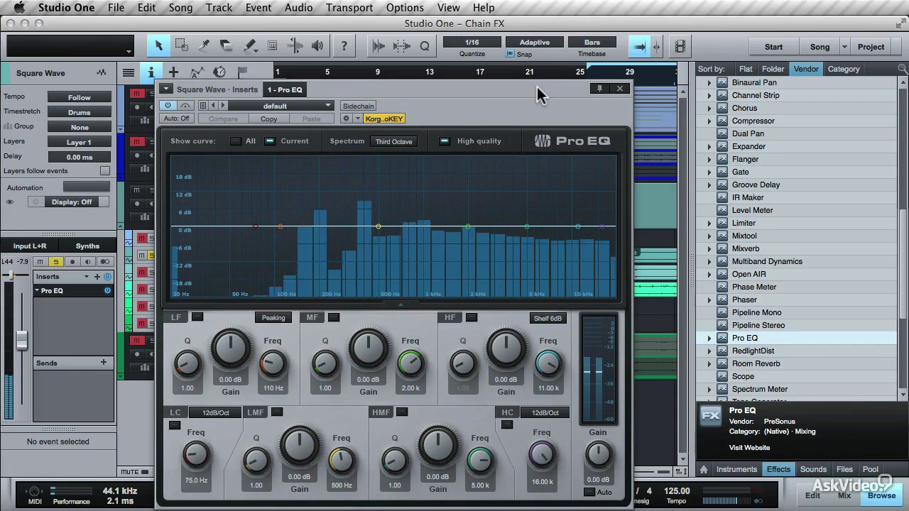
Add a 422 Hz low cut and a 3.36 dB boost at 5.18 kHz, then A/B the Pro EQ
{"action": "left_click", "coordinate": [174, 425]}
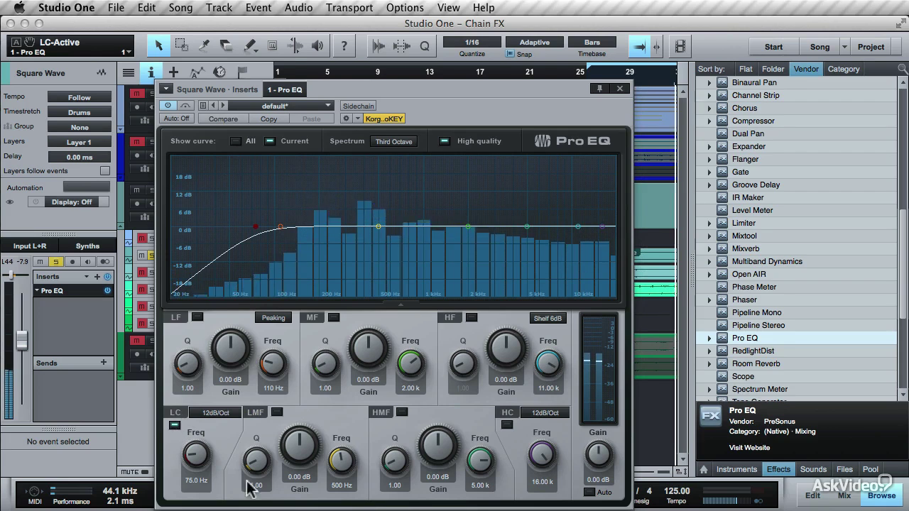
{"action": "left_click_drag", "start_coordinate": [196, 455], "coordinate": [175, 403]}
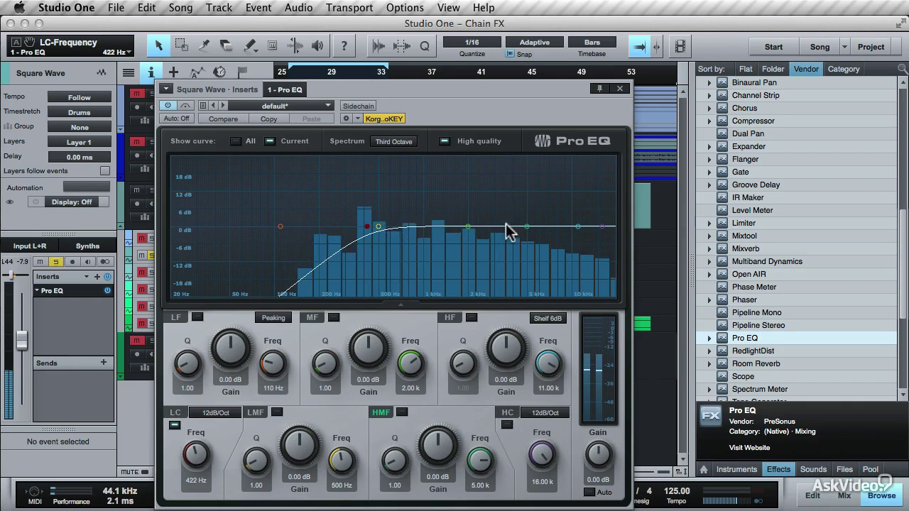
{"action": "left_click", "coordinate": [402, 413]}
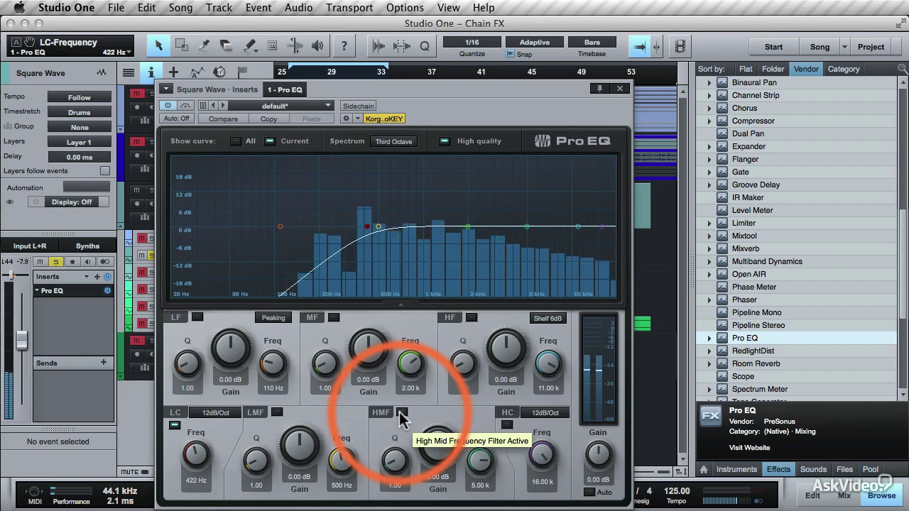
{"action": "left_click", "coordinate": [402, 412]}
{"action": "left_click_drag", "start_coordinate": [436, 450], "coordinate": [395, 464]}
{"action": "left_click_drag", "start_coordinate": [478, 458], "coordinate": [449, 449]}
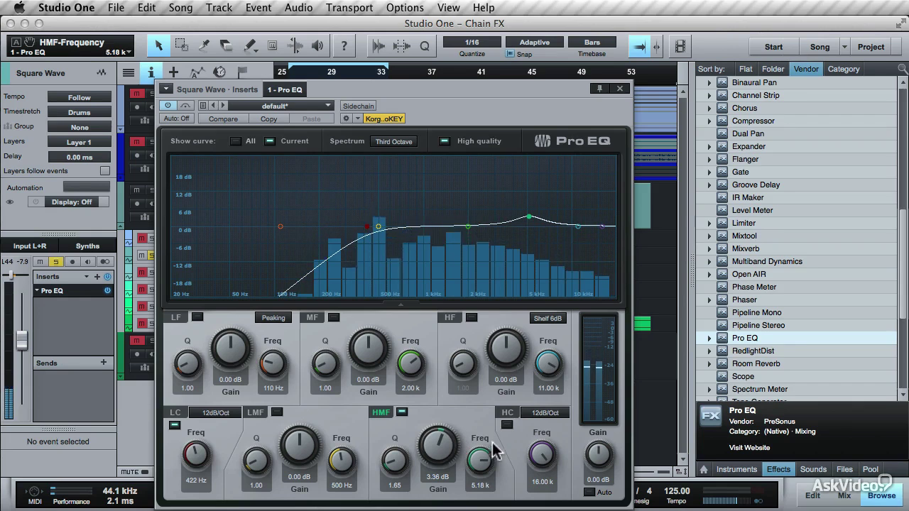
{"action": "left_click", "coordinate": [169, 107]}
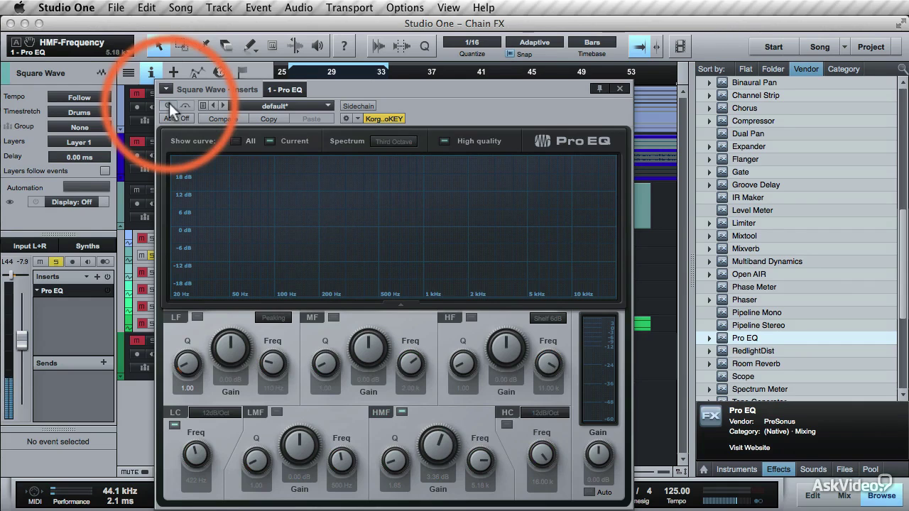
{"action": "left_click", "coordinate": [169, 107]}
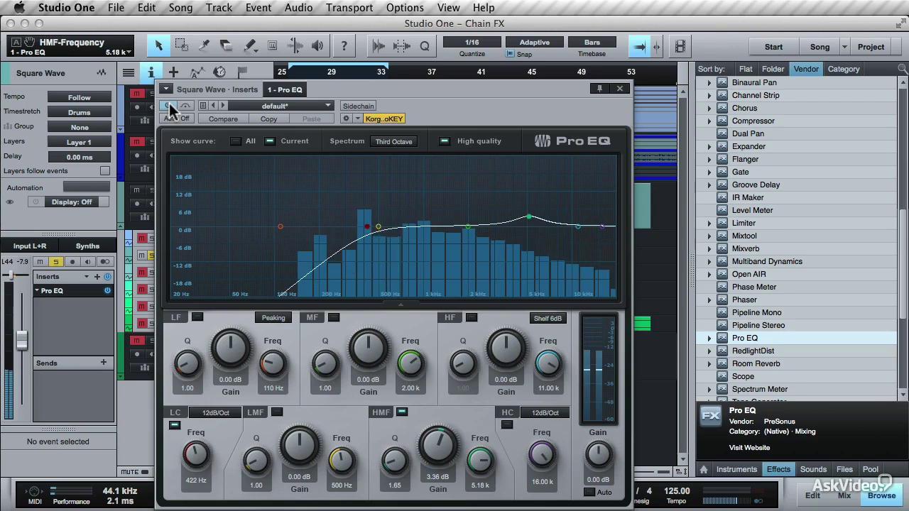
Insert a Compressor after Pro EQ with 7.8:1 ratio, −25.56 dB threshold and 5.04 dB gain
{"action": "left_click", "coordinate": [619, 88]}
{"action": "left_click_drag", "start_coordinate": [757, 121], "coordinate": [68, 319]}
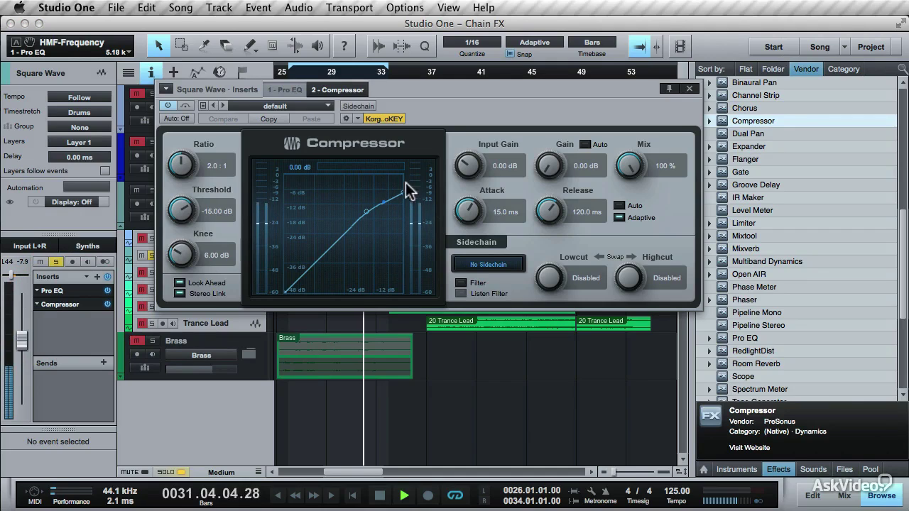
{"action": "left_click_drag", "start_coordinate": [178, 165], "coordinate": [169, 133]}
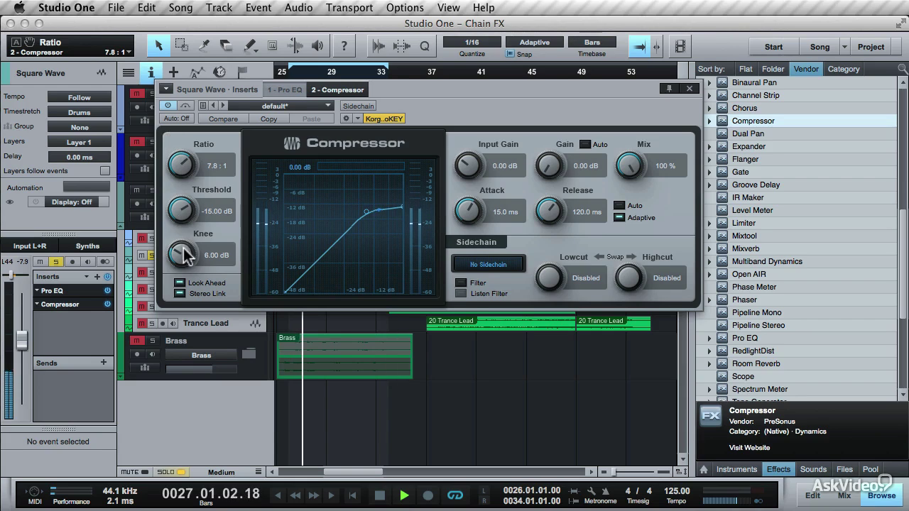
{"action": "mouse_move", "coordinate": [178, 250]}
{"action": "left_mouse_down"}
{"action": "mouse_move", "coordinate": [178, 208]}
{"action": "mouse_move", "coordinate": [178, 252]}
{"action": "left_mouse_up"}
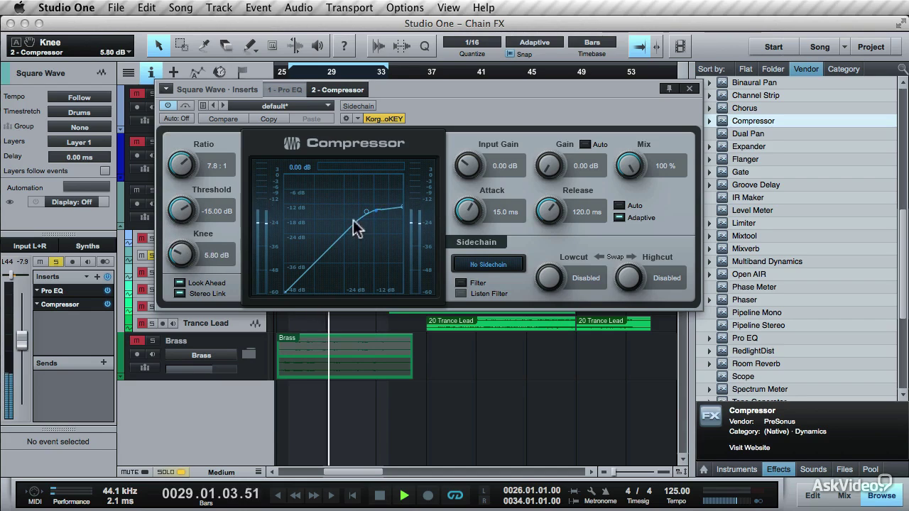
{"action": "mouse_move", "coordinate": [178, 205]}
{"action": "left_mouse_down"}
{"action": "mouse_move", "coordinate": [176, 235]}
{"action": "mouse_move", "coordinate": [179, 213]}
{"action": "left_mouse_up"}
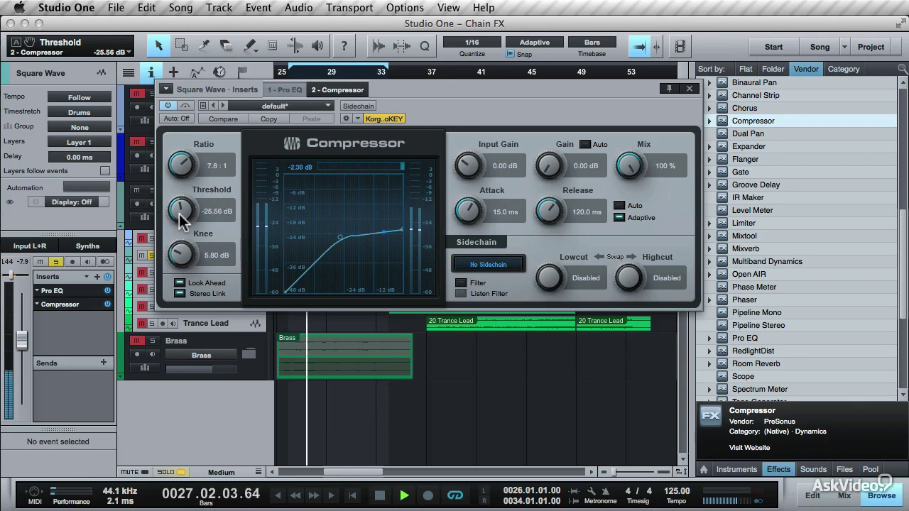
{"action": "left_click_drag", "start_coordinate": [547, 164], "coordinate": [548, 147]}
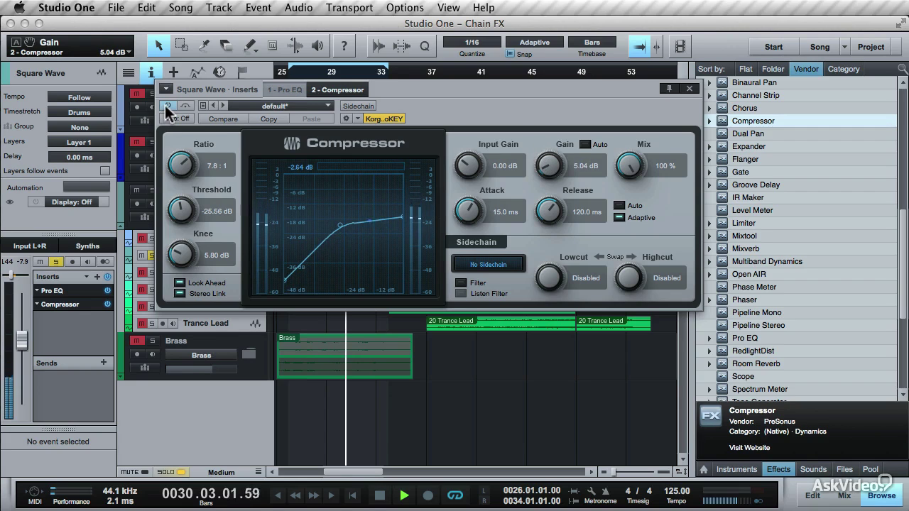
Set the Compressor attack to 2.14 ms, comparing it bypassed and active
{"action": "left_click", "coordinate": [168, 107]}
{"action": "left_click", "coordinate": [167, 106]}
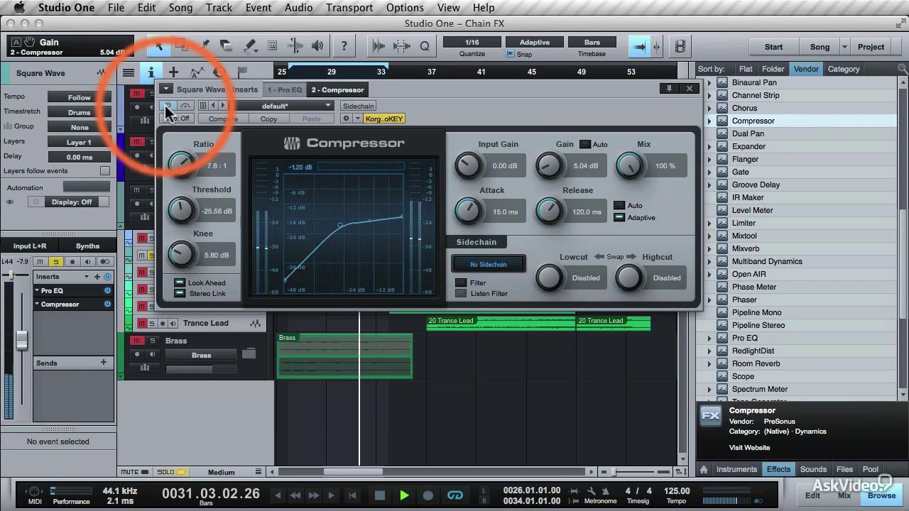
{"action": "left_click_drag", "start_coordinate": [465, 216], "coordinate": [473, 244]}
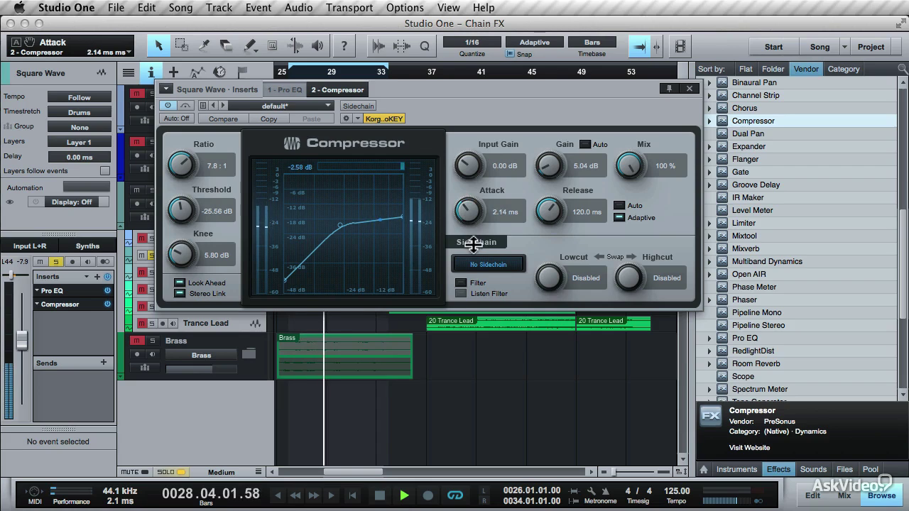
{"action": "left_click", "coordinate": [168, 110]}
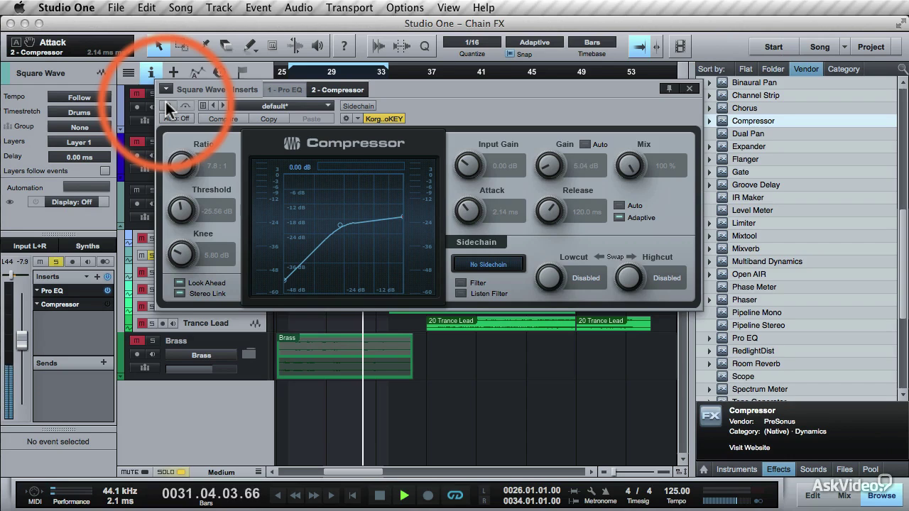
{"action": "left_click", "coordinate": [167, 111]}
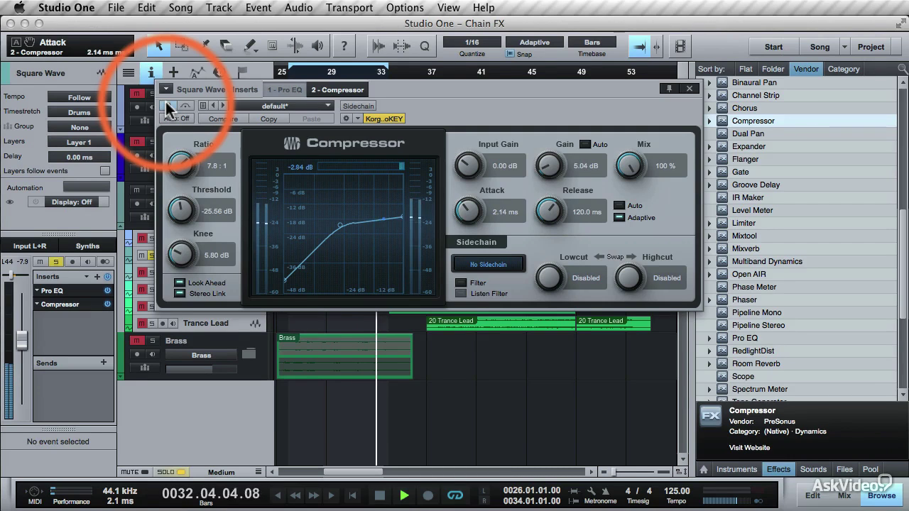
Add Analog Delay from the PreSonus effects as the third insert with Mix at 25%
{"action": "left_click", "coordinate": [691, 90]}
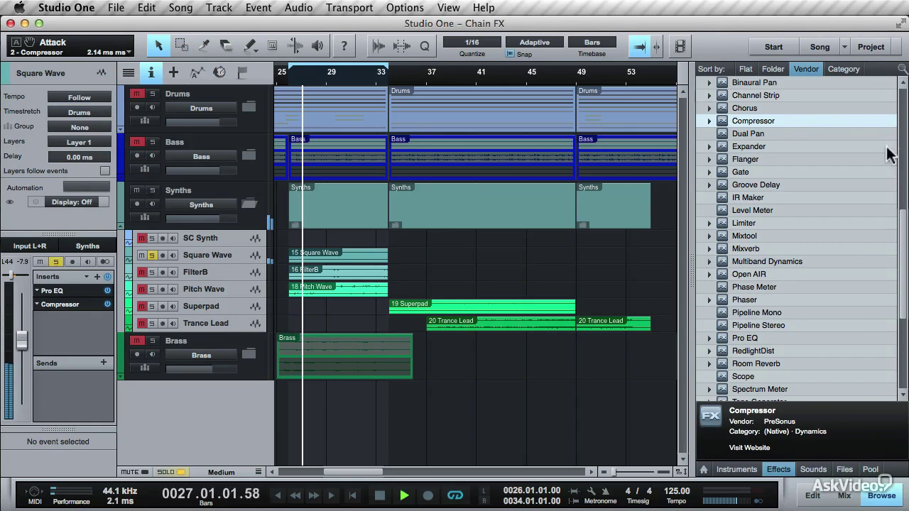
{"action": "left_click_drag", "start_coordinate": [901, 220], "coordinate": [904, 165]}
{"action": "left_click_drag", "start_coordinate": [753, 197], "coordinate": [84, 323]}
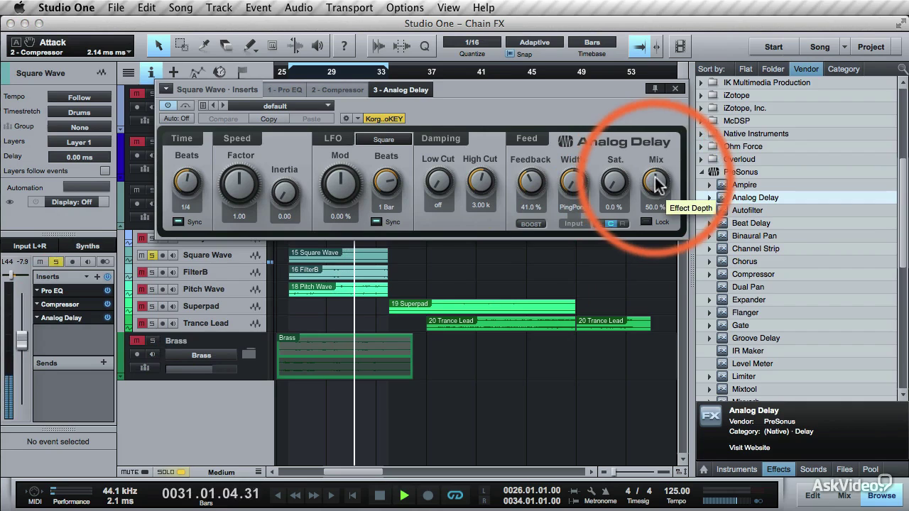
{"action": "left_click_drag", "start_coordinate": [655, 183], "coordinate": [657, 218]}
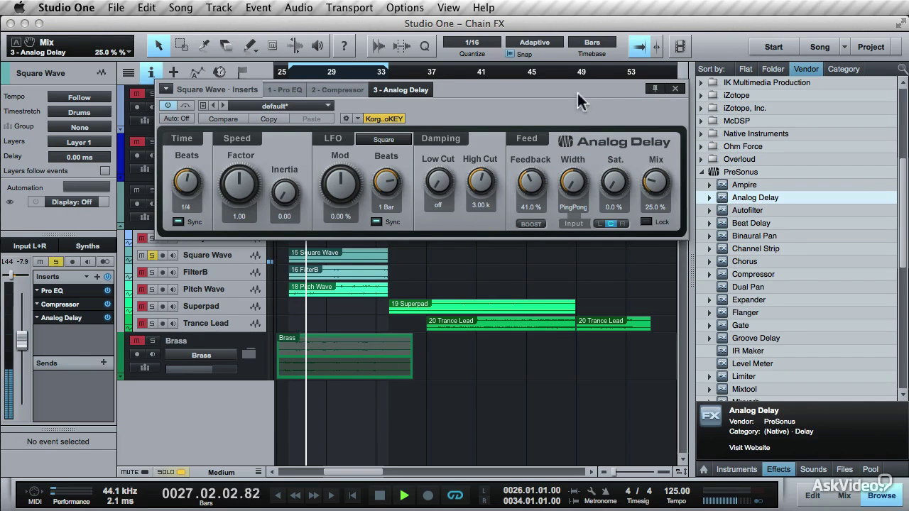
Re-enable the Pro EQ, Compressor and Analog Delay inserts, save the song, and stop playback
{"action": "left_click", "coordinate": [676, 89]}
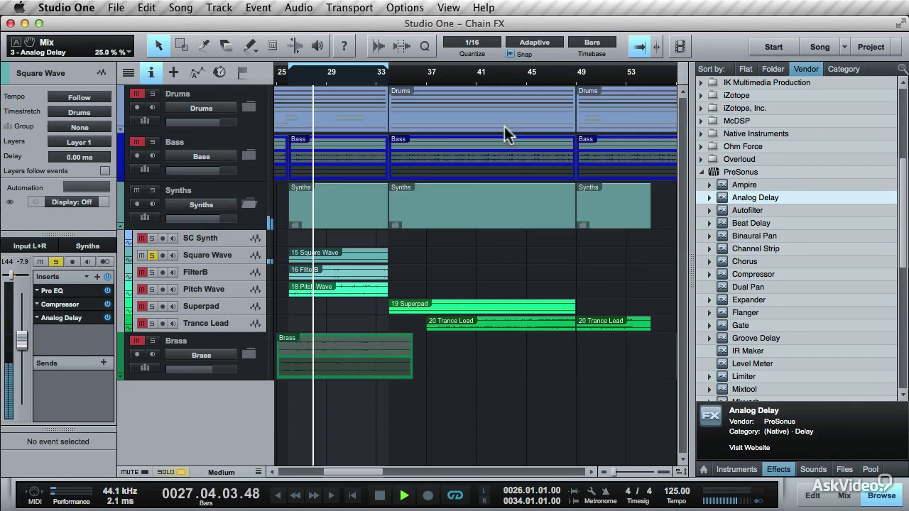
{"action": "left_click", "coordinate": [106, 277]}
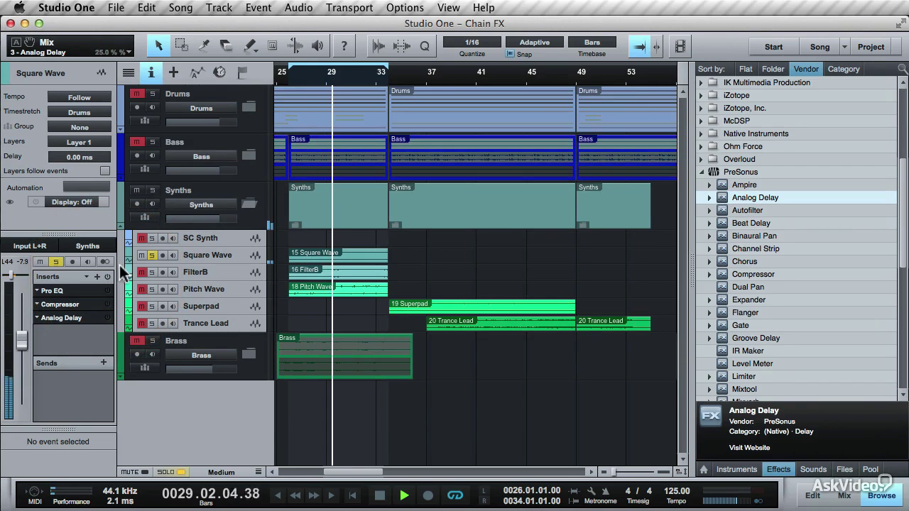
{"action": "left_click", "coordinate": [107, 291]}
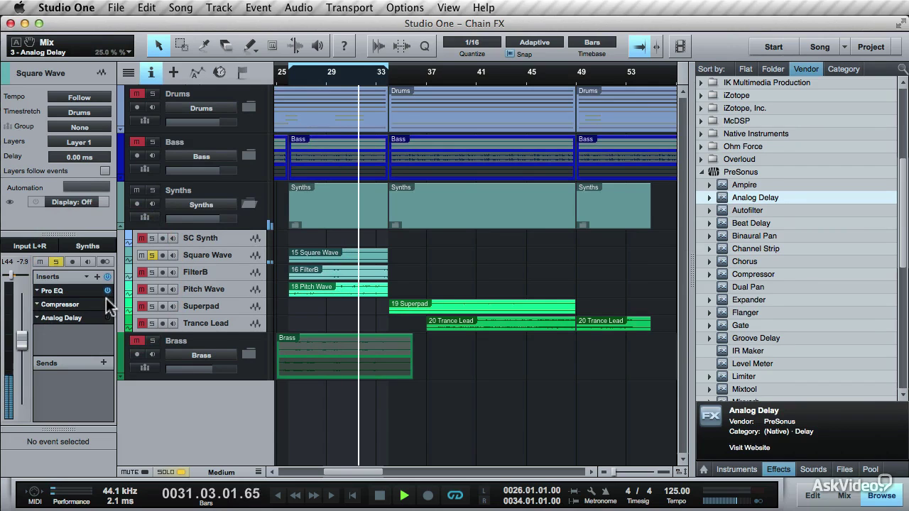
{"action": "left_click", "coordinate": [108, 304]}
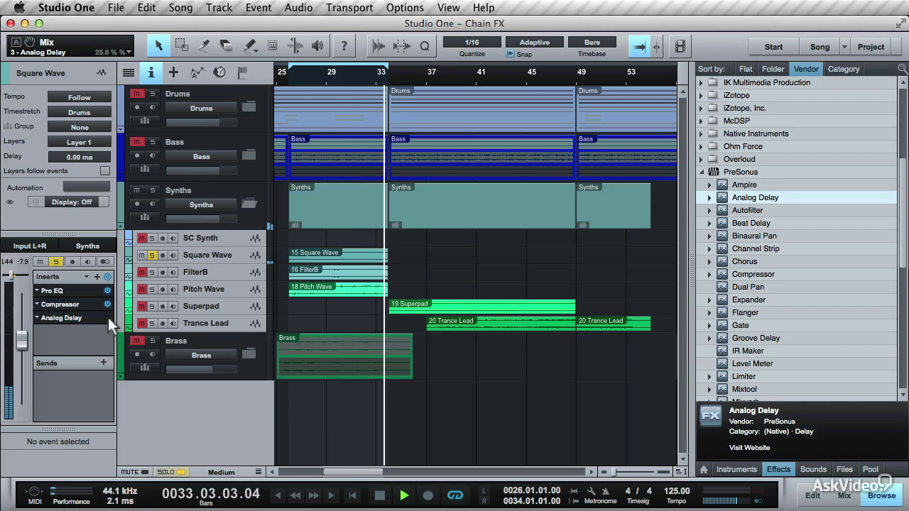
{"action": "left_click", "coordinate": [108, 317]}
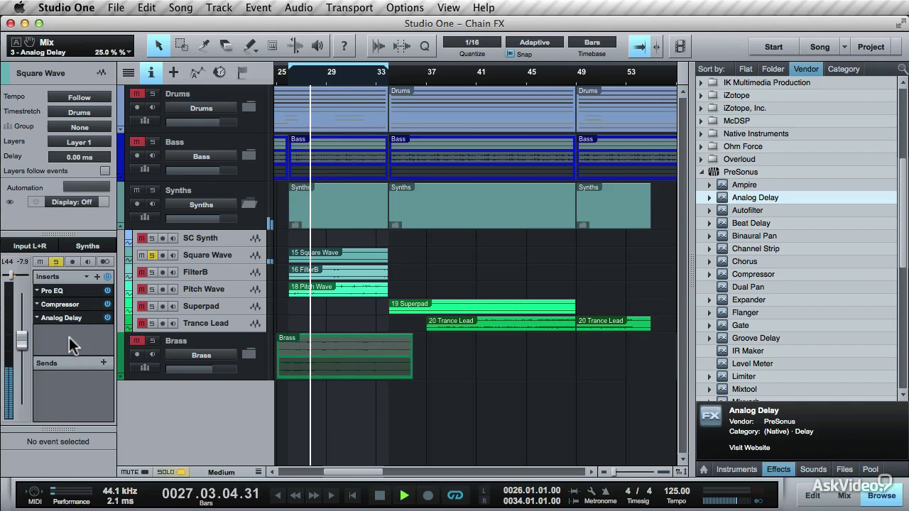
{"action": "key", "text": "super+s"}
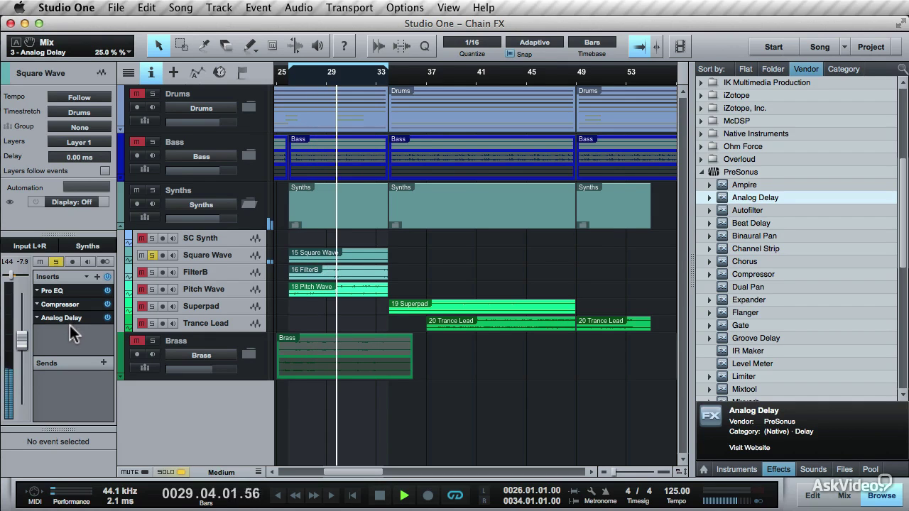
{"action": "key", "text": "space"}
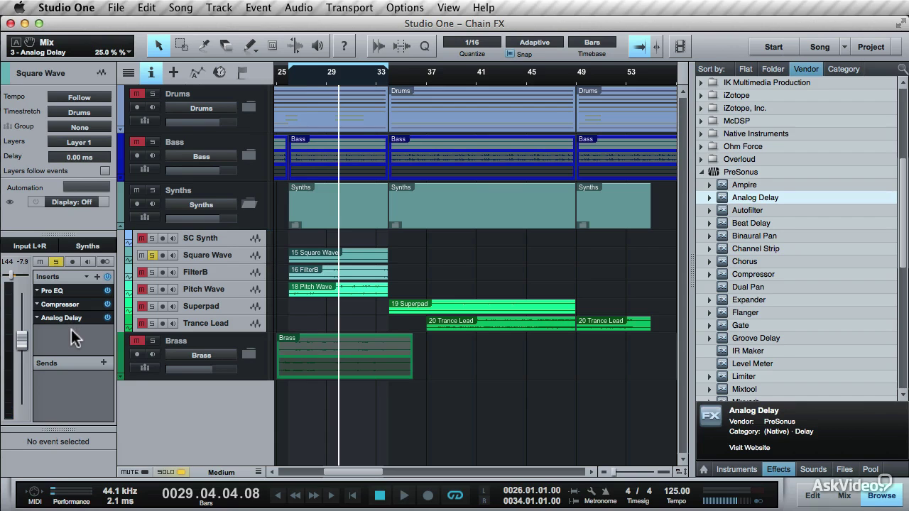
Store the current insert chain with Store FX Chain under the name 'Gary Synth Preset'
{"action": "left_click", "coordinate": [86, 277]}
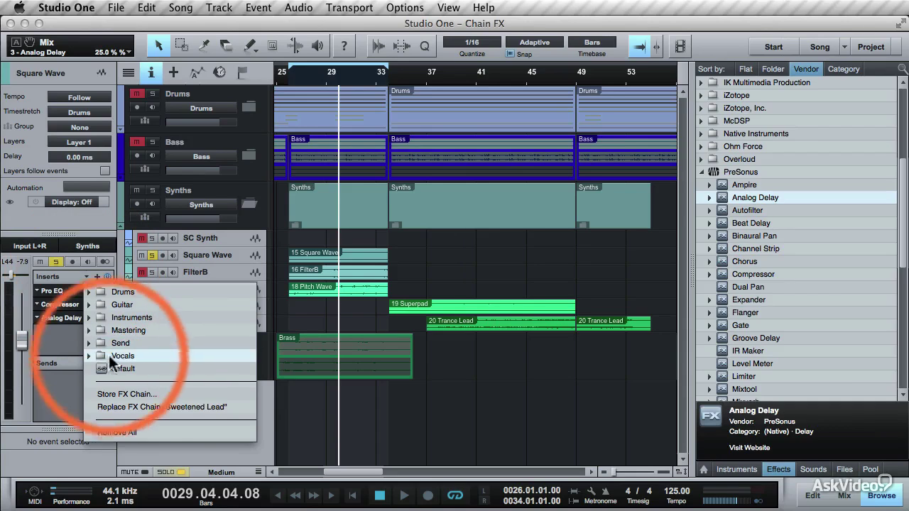
{"action": "left_click", "coordinate": [141, 393]}
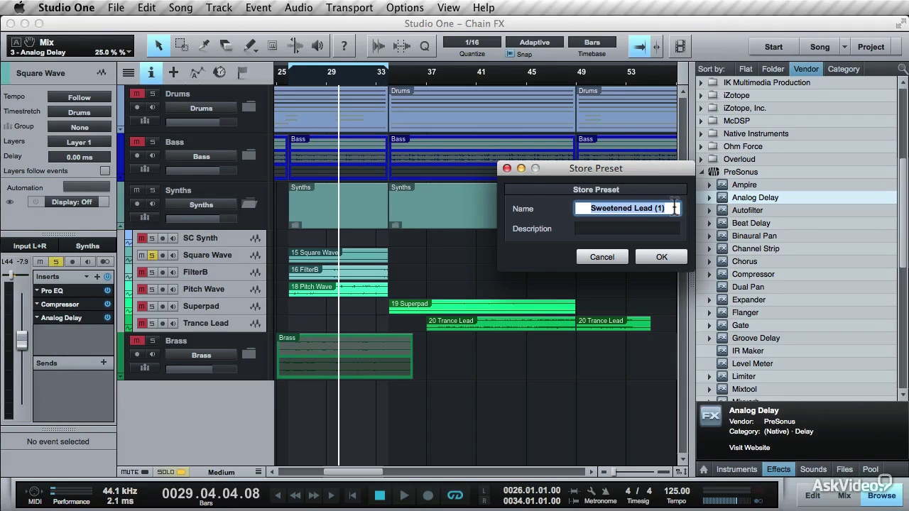
{"action": "left_click_drag", "start_coordinate": [675, 208], "coordinate": [570, 206]}
{"action": "type", "text": "Gary Synth Preset"}
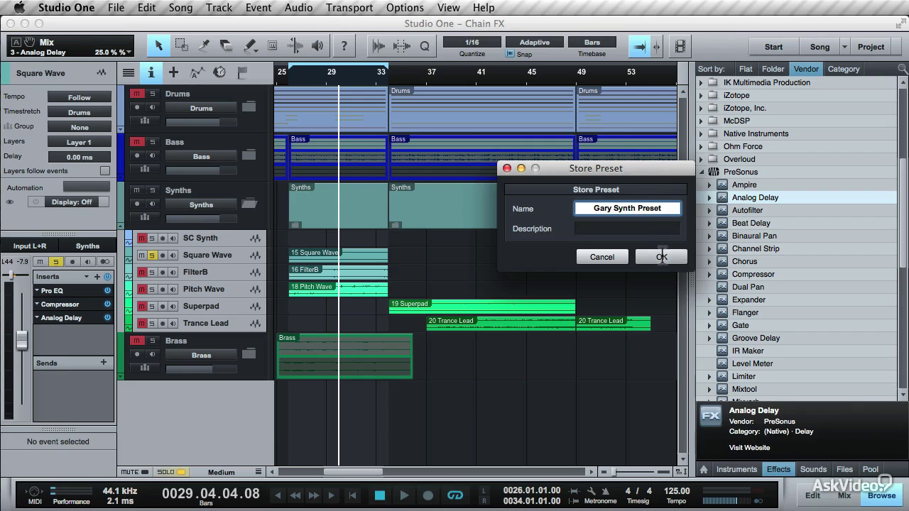
{"action": "left_click", "coordinate": [661, 258]}
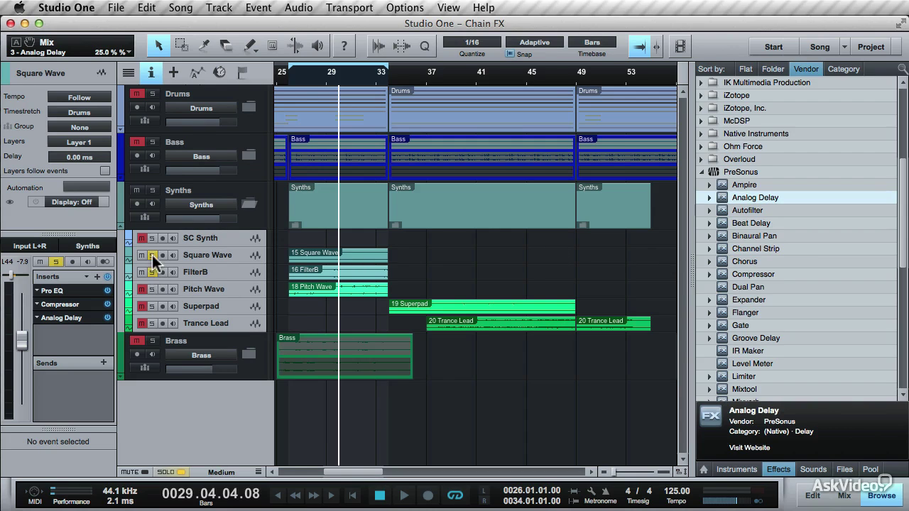
Select the FilterB track and briefly play it from the chosen start point without effects
{"action": "left_click", "coordinate": [226, 275]}
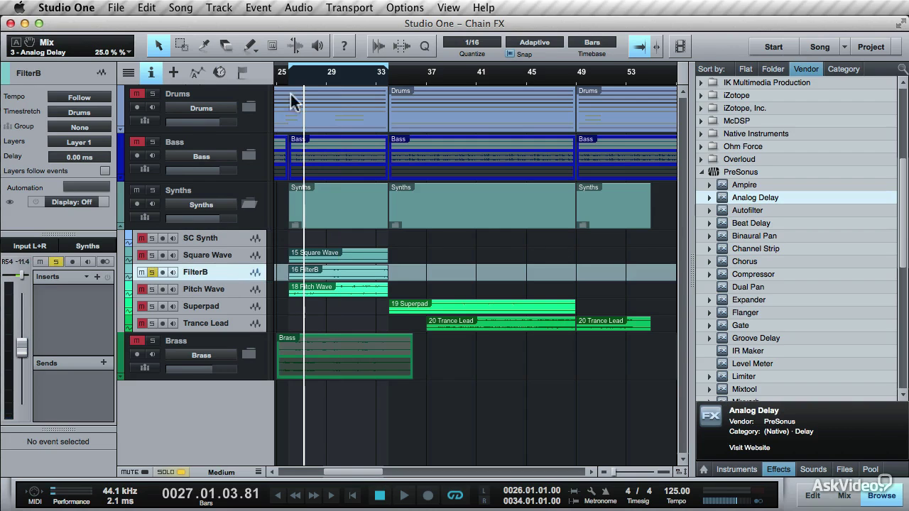
{"action": "left_click", "coordinate": [288, 79]}
{"action": "key", "text": "space"}
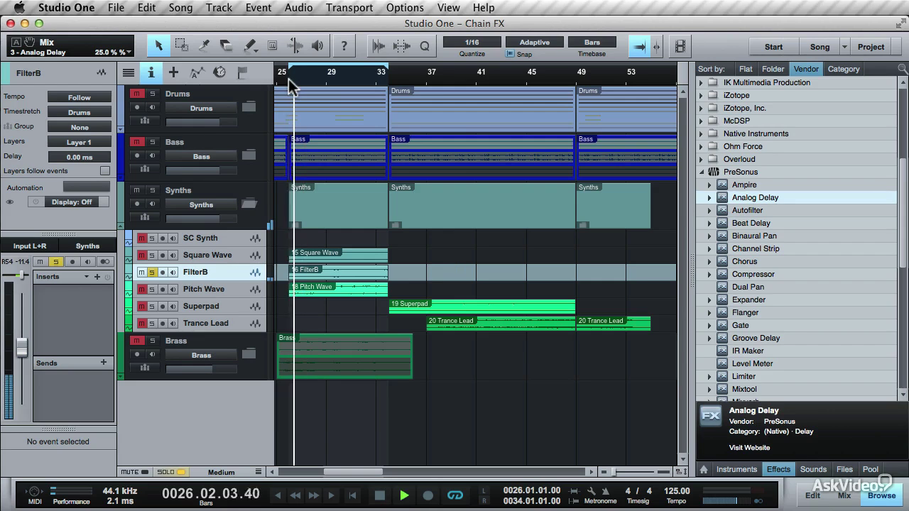
{"action": "key", "text": "space"}
Load the Gary Synth Preset chain from the Instruments folder onto FilterB and play it
{"action": "left_click", "coordinate": [89, 278]}
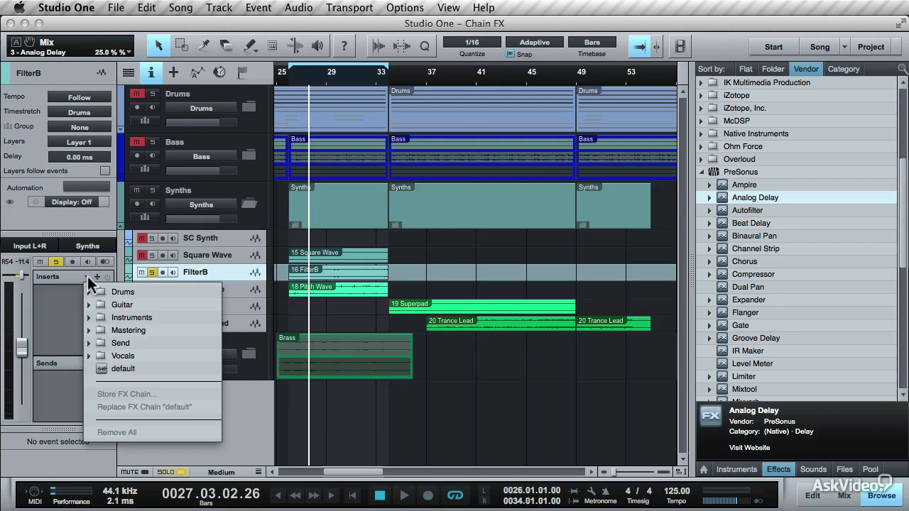
{"action": "left_click", "coordinate": [89, 318]}
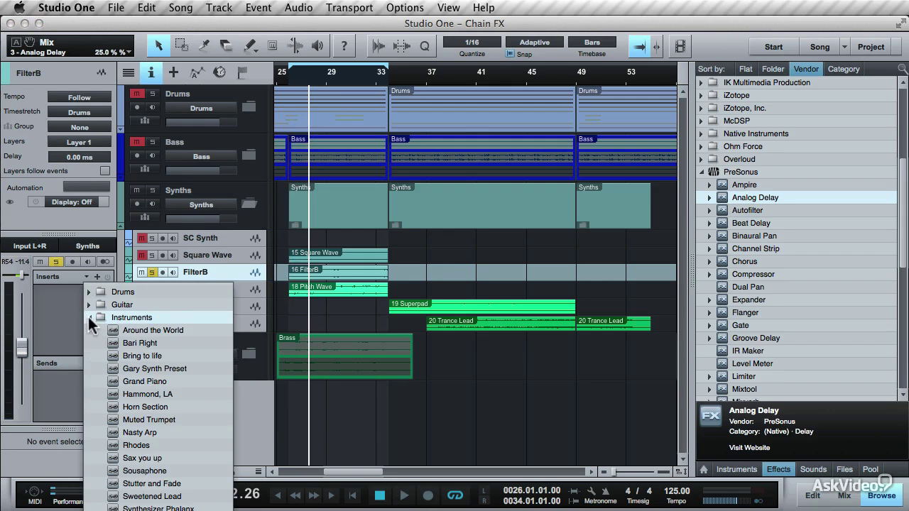
{"action": "left_click", "coordinate": [175, 368]}
{"action": "key", "text": "space"}
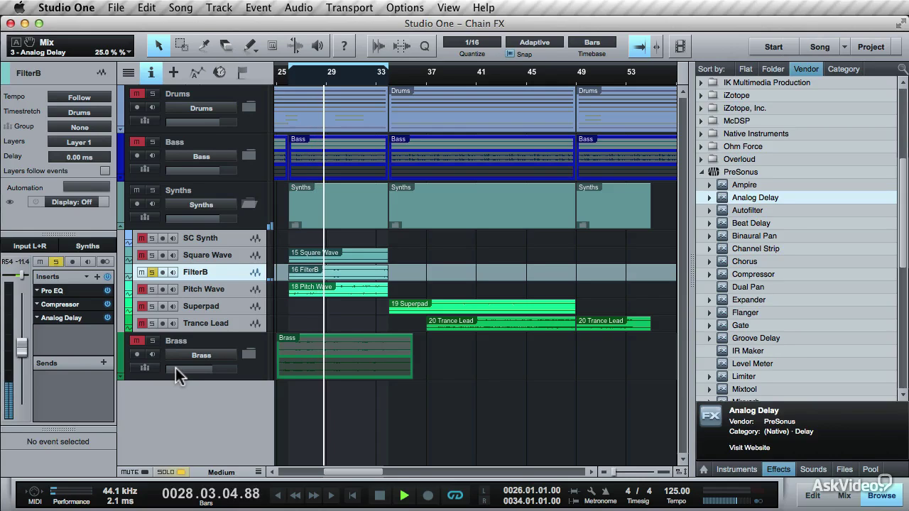
Reshape Pro EQ: low cut 166 Hz, high-mid +9.84 dB at 1.77 kHz, high shelf +2.88 dB
{"action": "double_click", "coordinate": [68, 292]}
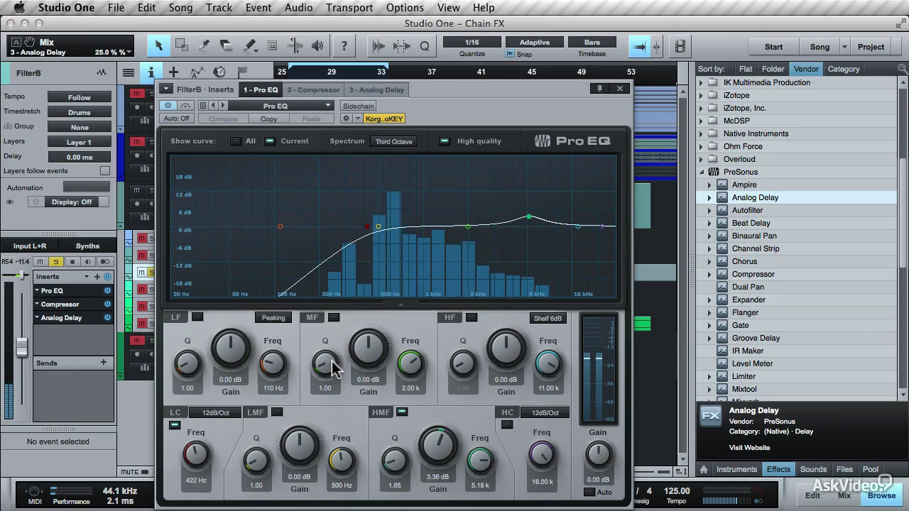
{"action": "left_click_drag", "start_coordinate": [504, 350], "coordinate": [500, 342]}
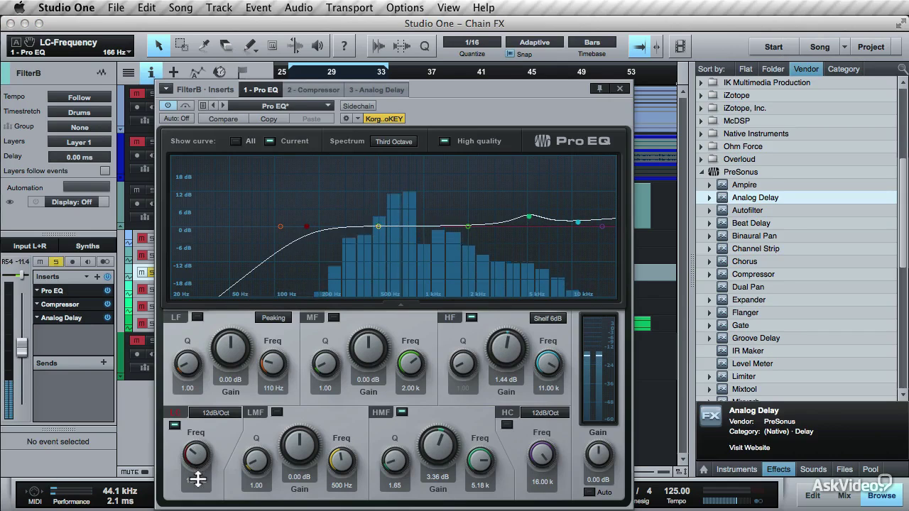
{"action": "mouse_move", "coordinate": [441, 443]}
{"action": "left_mouse_down"}
{"action": "mouse_move", "coordinate": [433, 450]}
{"action": "mouse_move", "coordinate": [429, 438]}
{"action": "left_mouse_up"}
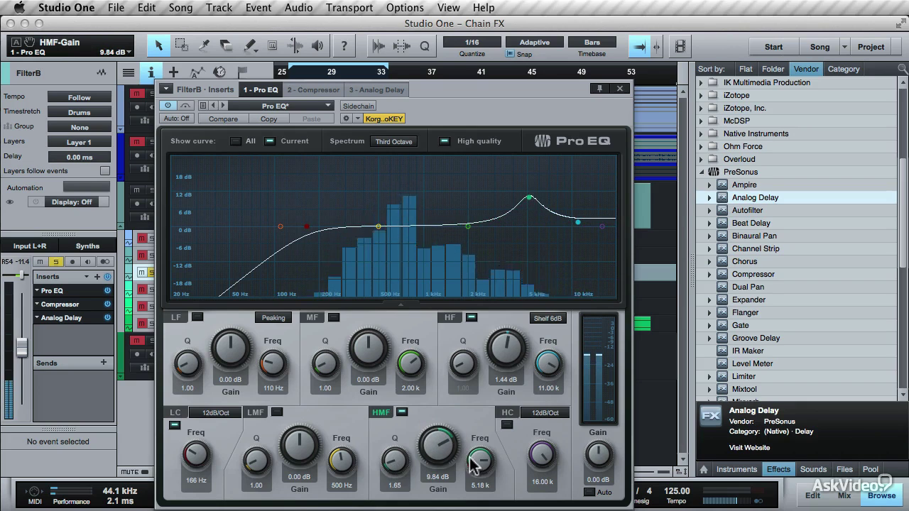
{"action": "left_click_drag", "start_coordinate": [474, 463], "coordinate": [474, 484]}
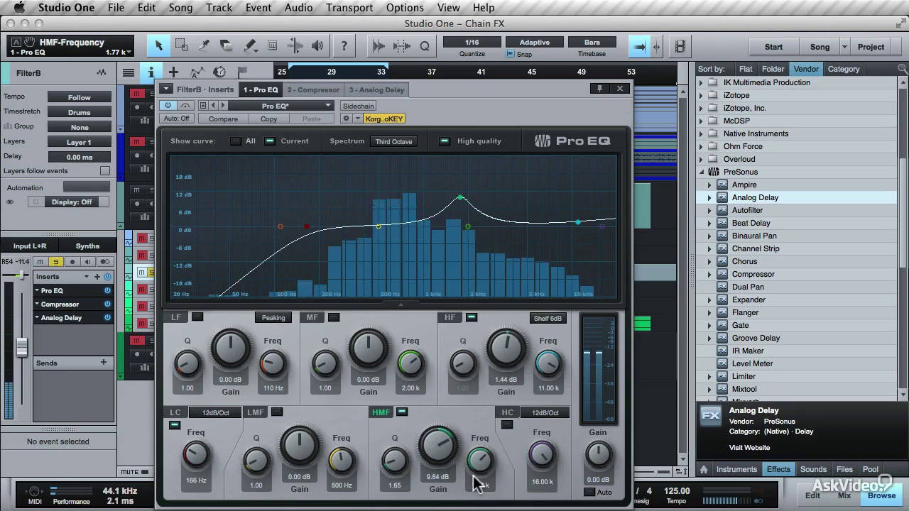
{"action": "left_click_drag", "start_coordinate": [399, 464], "coordinate": [408, 465]}
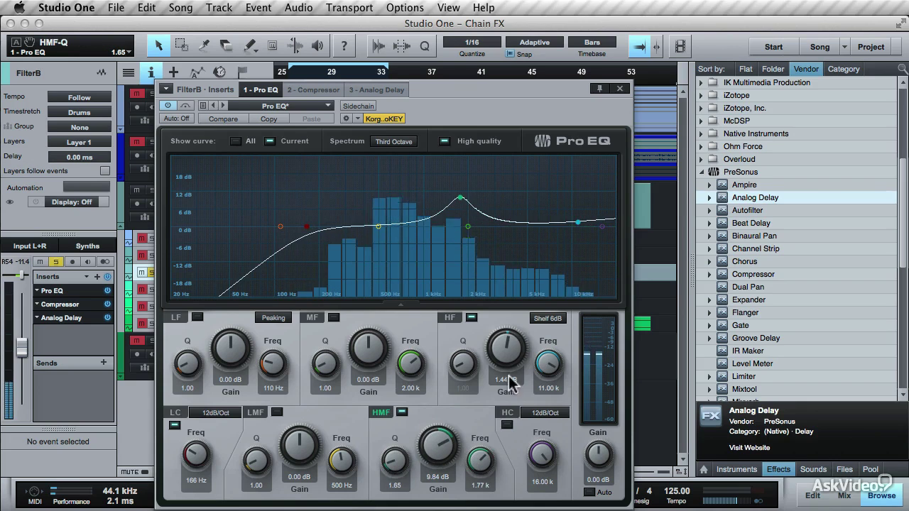
{"action": "left_click_drag", "start_coordinate": [512, 382], "coordinate": [505, 360]}
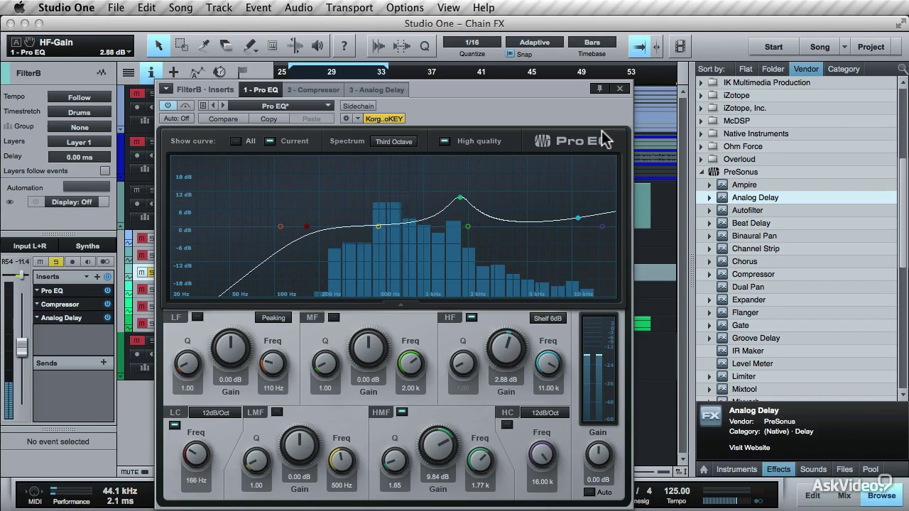
{"action": "left_click", "coordinate": [619, 89]}
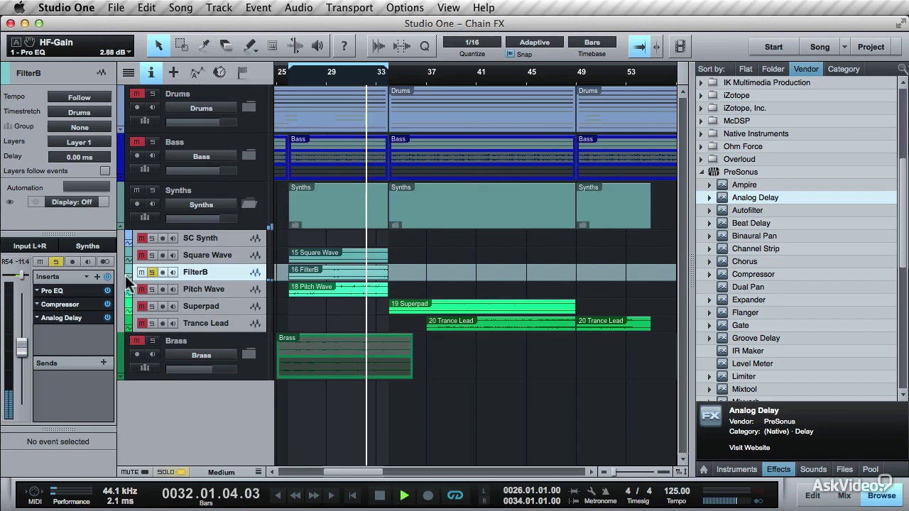
Raise the Compressor gain to 10.08 dB, then bypass the whole insert chain
{"action": "left_click", "coordinate": [60, 304]}
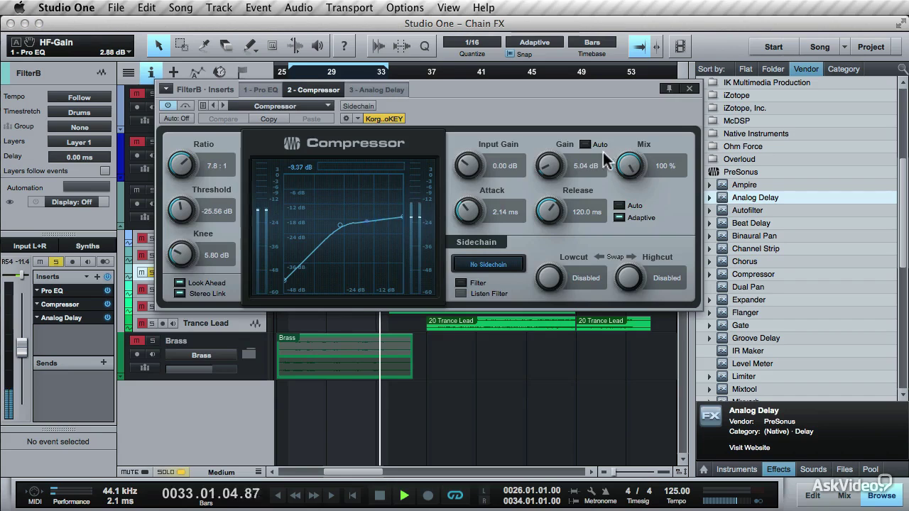
{"action": "left_click_drag", "start_coordinate": [545, 167], "coordinate": [544, 160]}
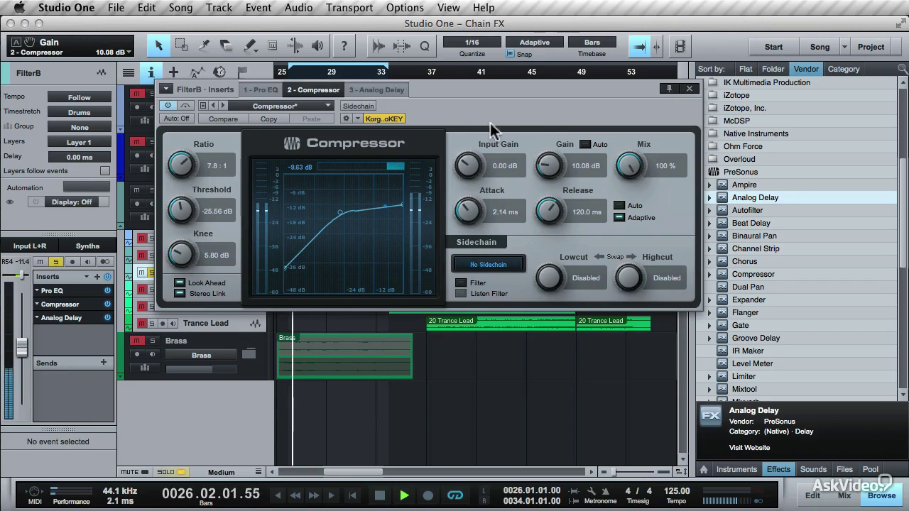
{"action": "left_click", "coordinate": [690, 89]}
{"action": "left_click", "coordinate": [106, 276]}
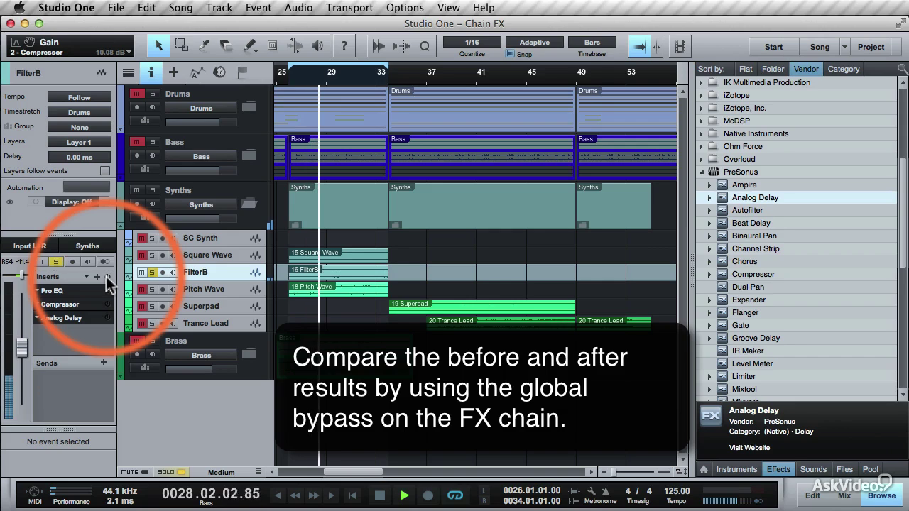
Re-enable FilterB's Pro EQ, Compressor and Analog Delay chain and stop playback
{"action": "left_click", "coordinate": [107, 276]}
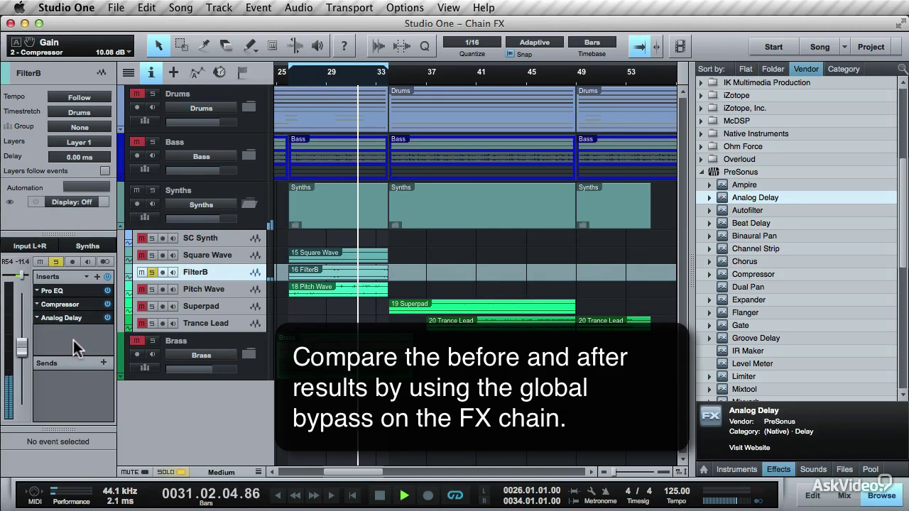
{"action": "key", "text": "space"}
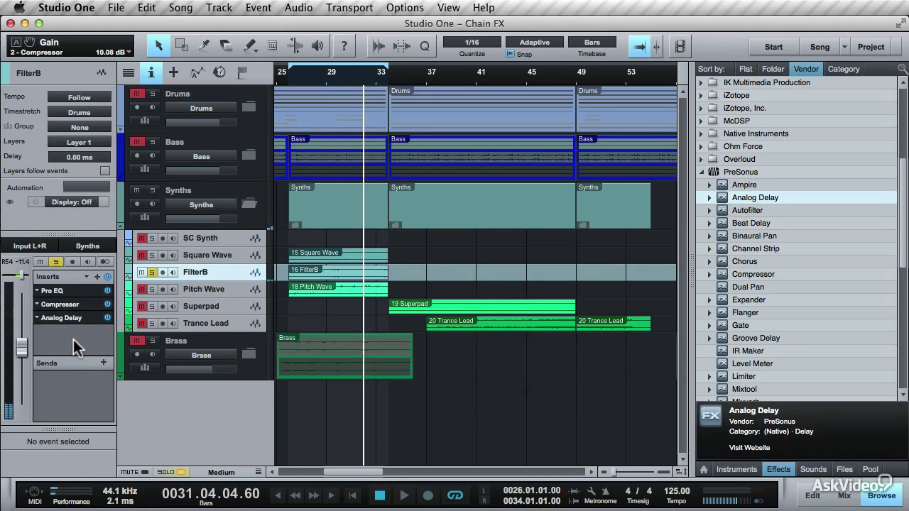